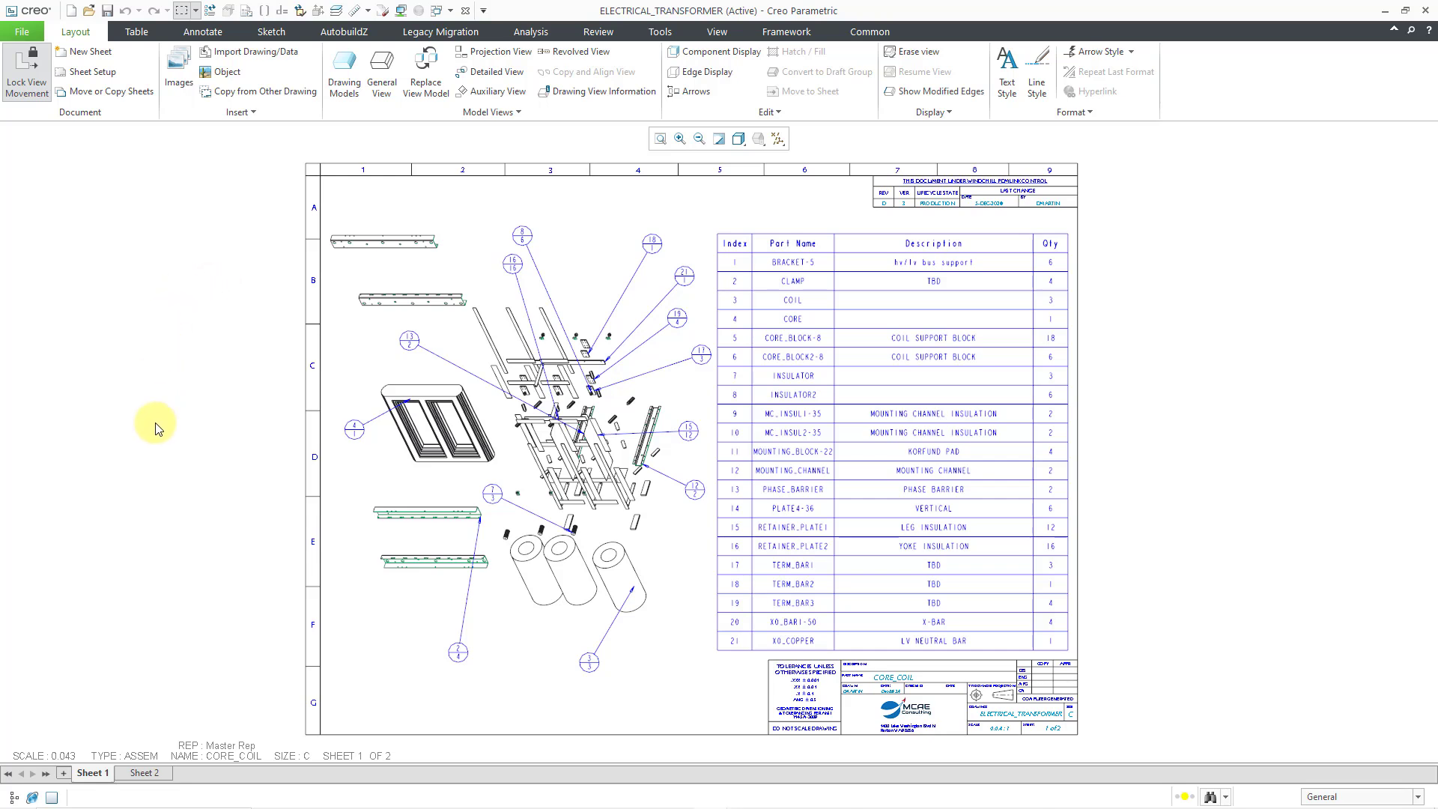
Show Sheet 2 of the ELECTRICAL_TRANSFORMER drawing with its front and side views.
{"action": "left_click", "coordinate": [144, 774]}
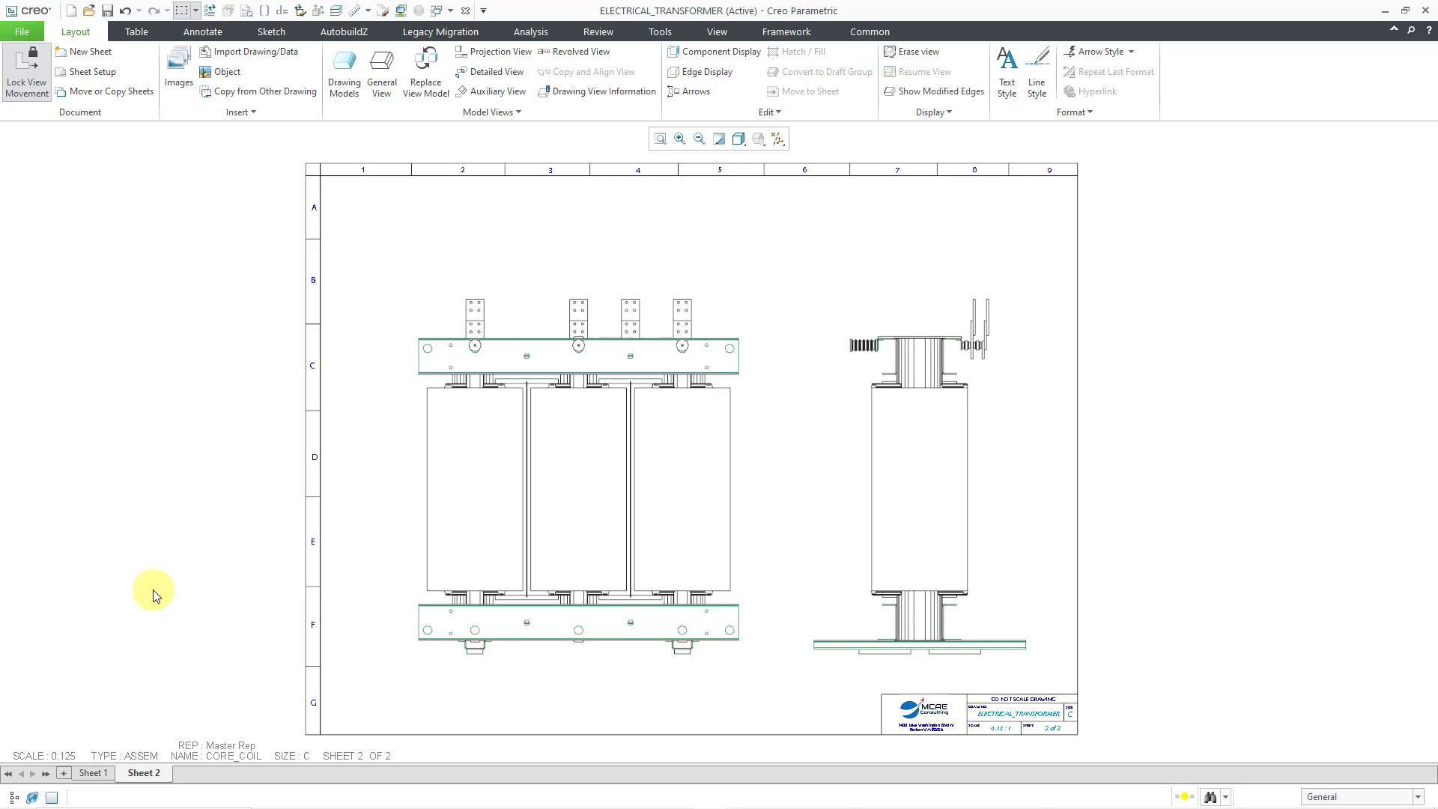
Start a sketched line using the top plate's right and top edges as snapping references.
{"action": "left_click", "coordinate": [271, 31]}
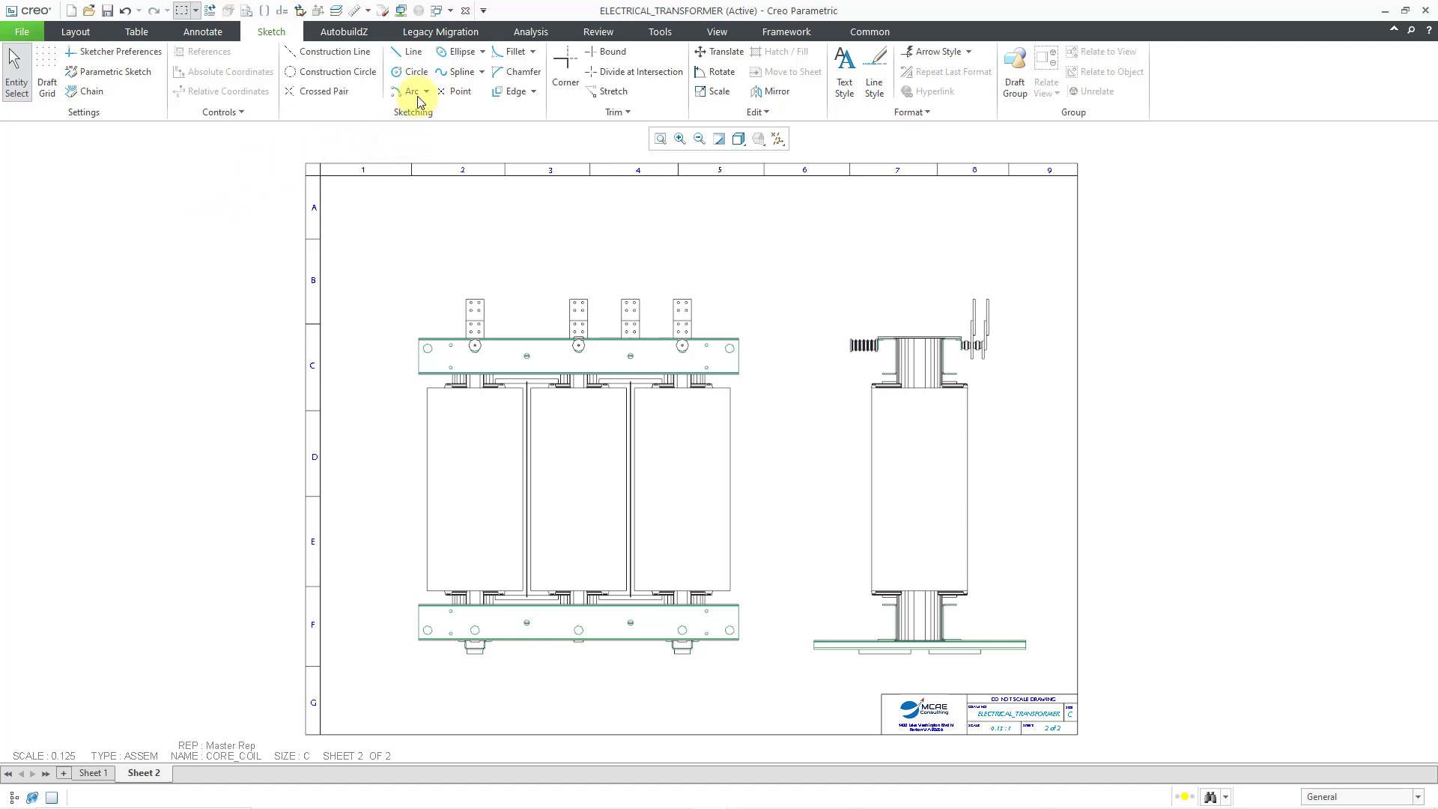
{"action": "left_click", "coordinate": [414, 52]}
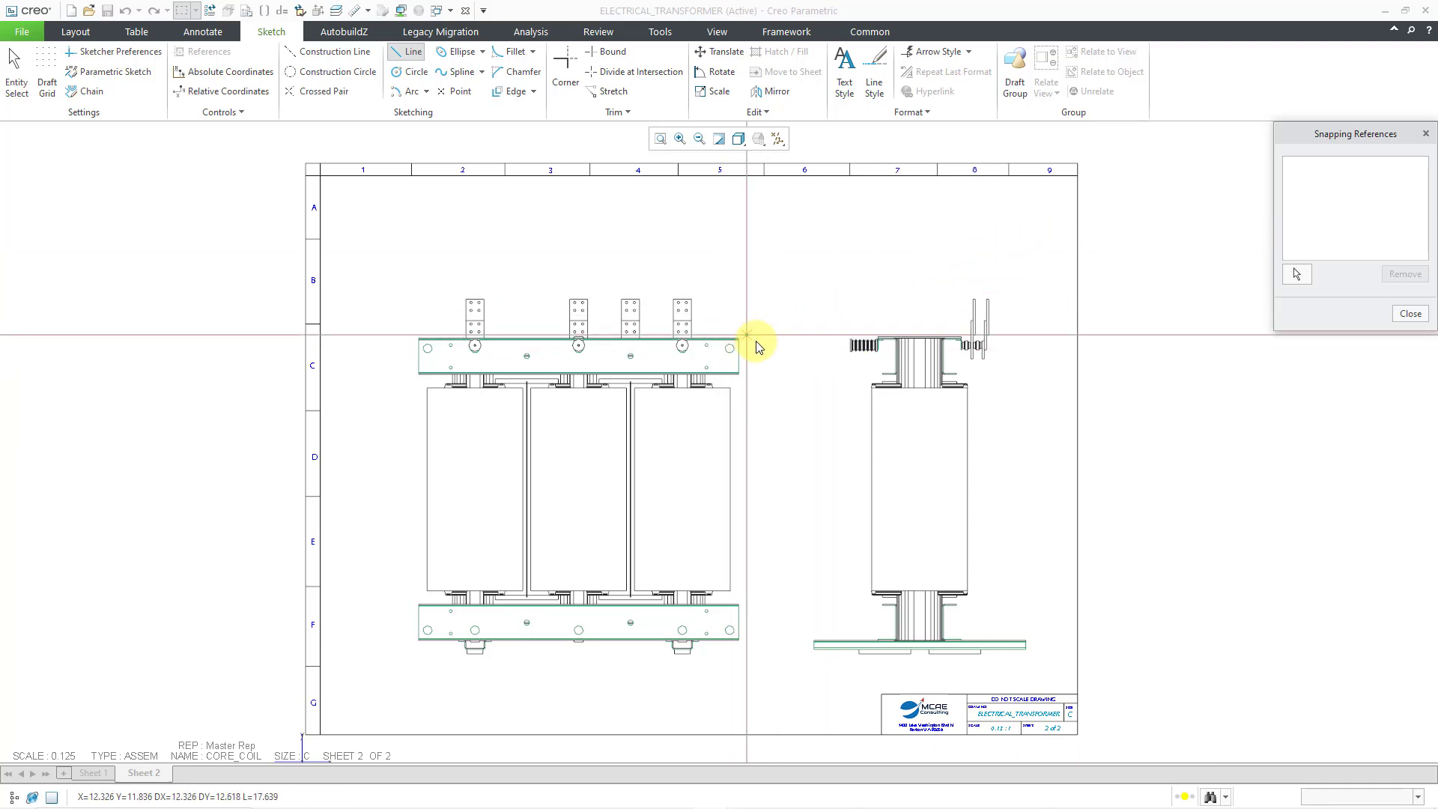
{"action": "scroll", "coordinate": [738, 340], "scroll_direction": "down", "scroll_amount": 5}
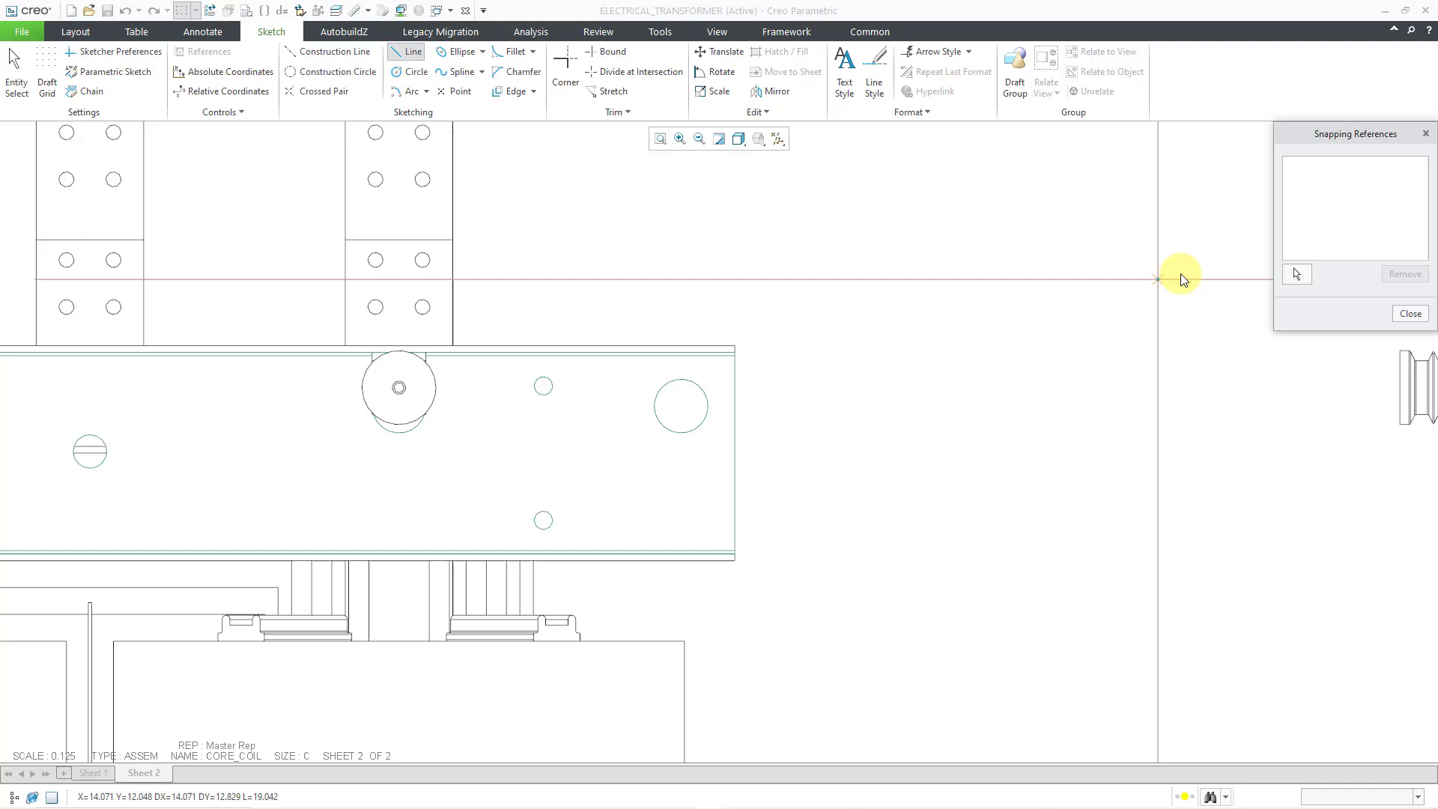
{"action": "left_click", "coordinate": [1297, 275]}
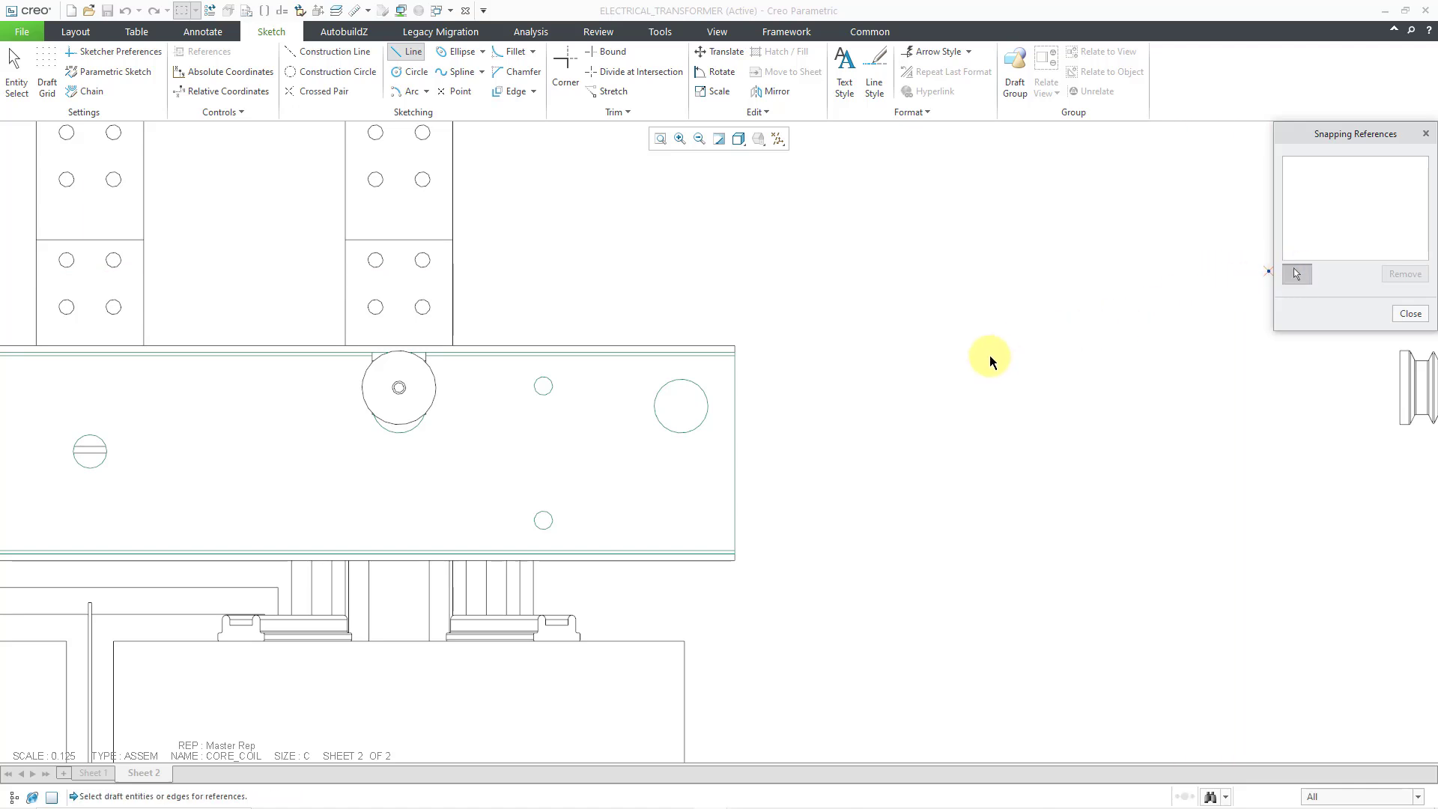
{"action": "left_click", "coordinate": [737, 367]}
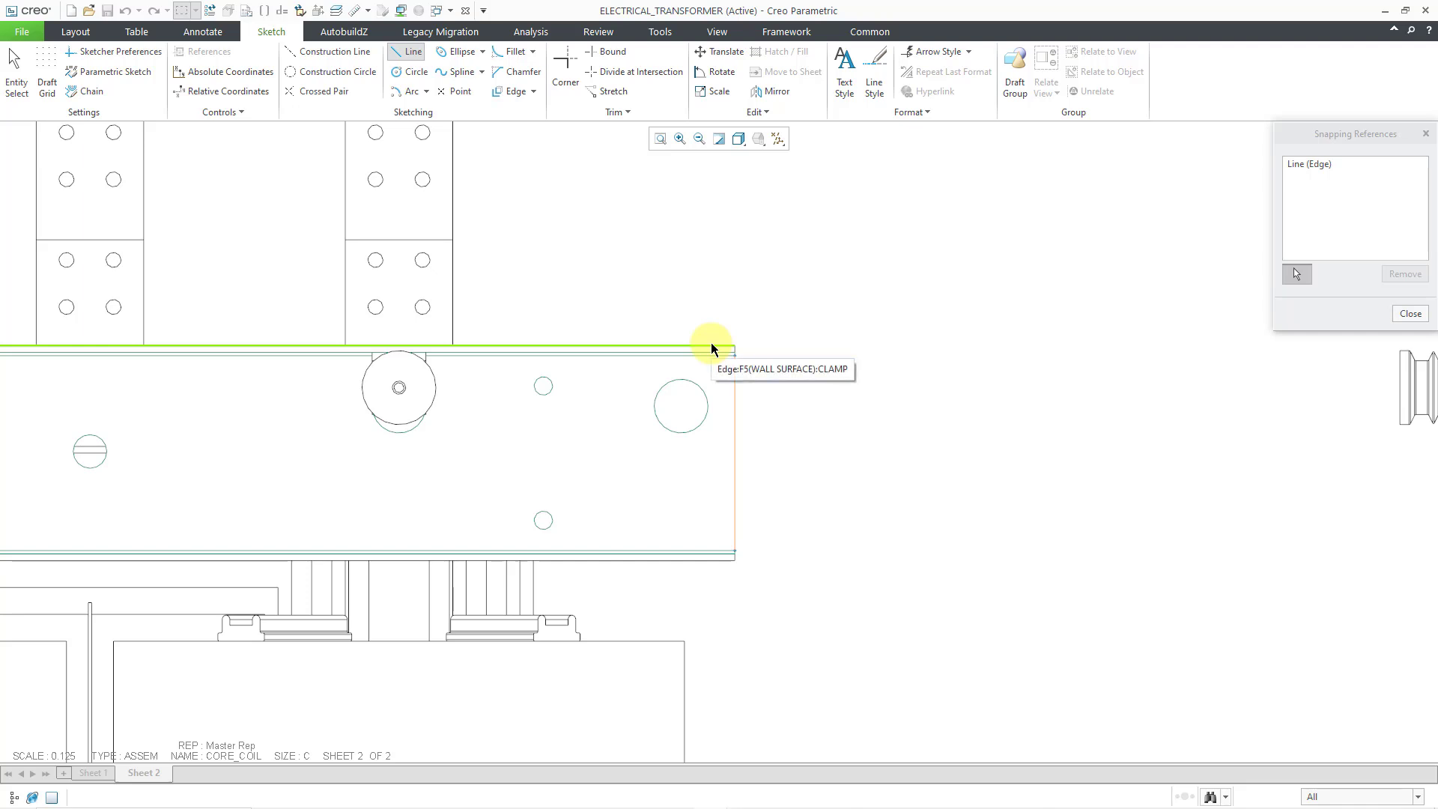
{"action": "left_click", "coordinate": [712, 346]}
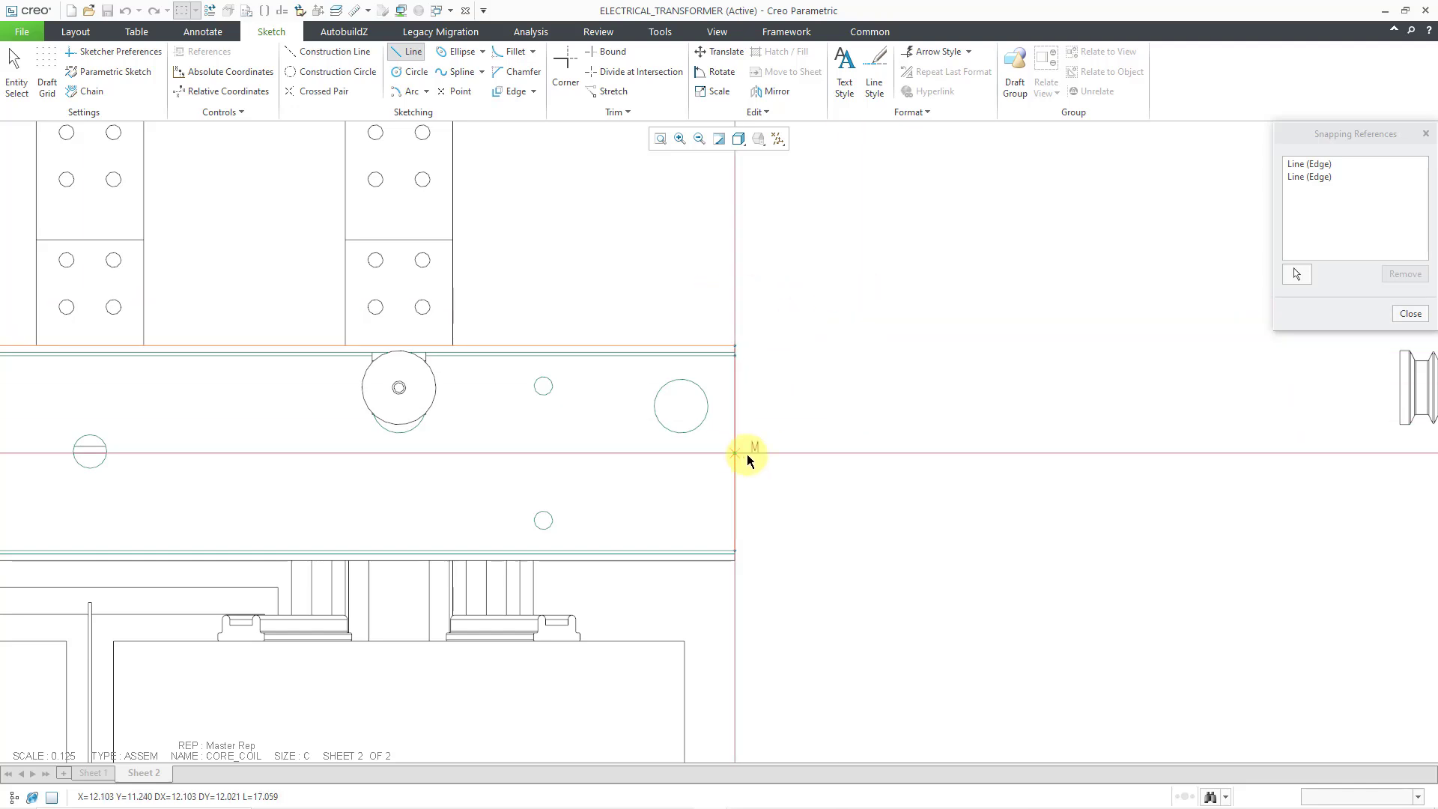
{"action": "scroll", "coordinate": [823, 437], "scroll_direction": "down", "scroll_amount": 5}
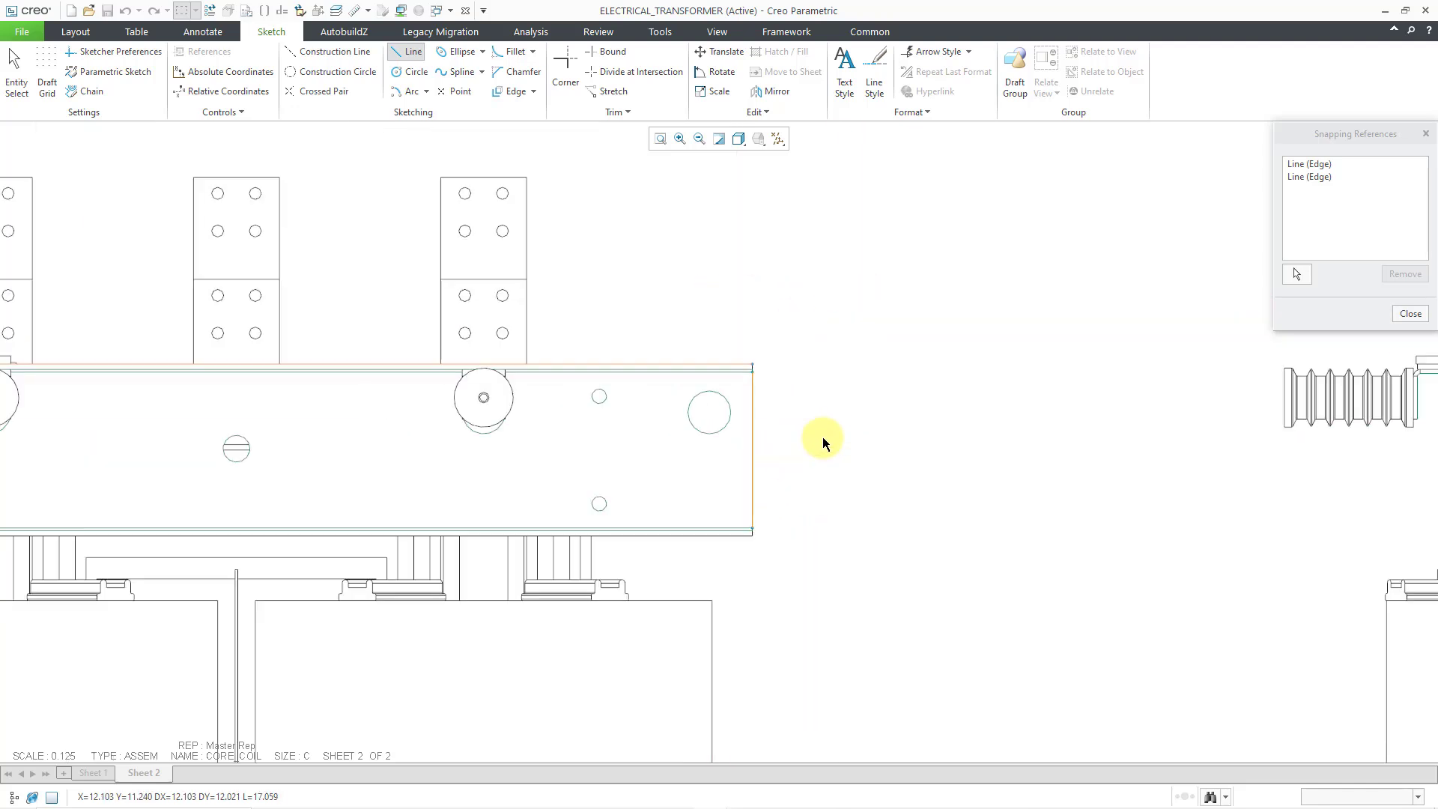
{"action": "scroll", "coordinate": [743, 387], "scroll_direction": "down", "scroll_amount": 2}
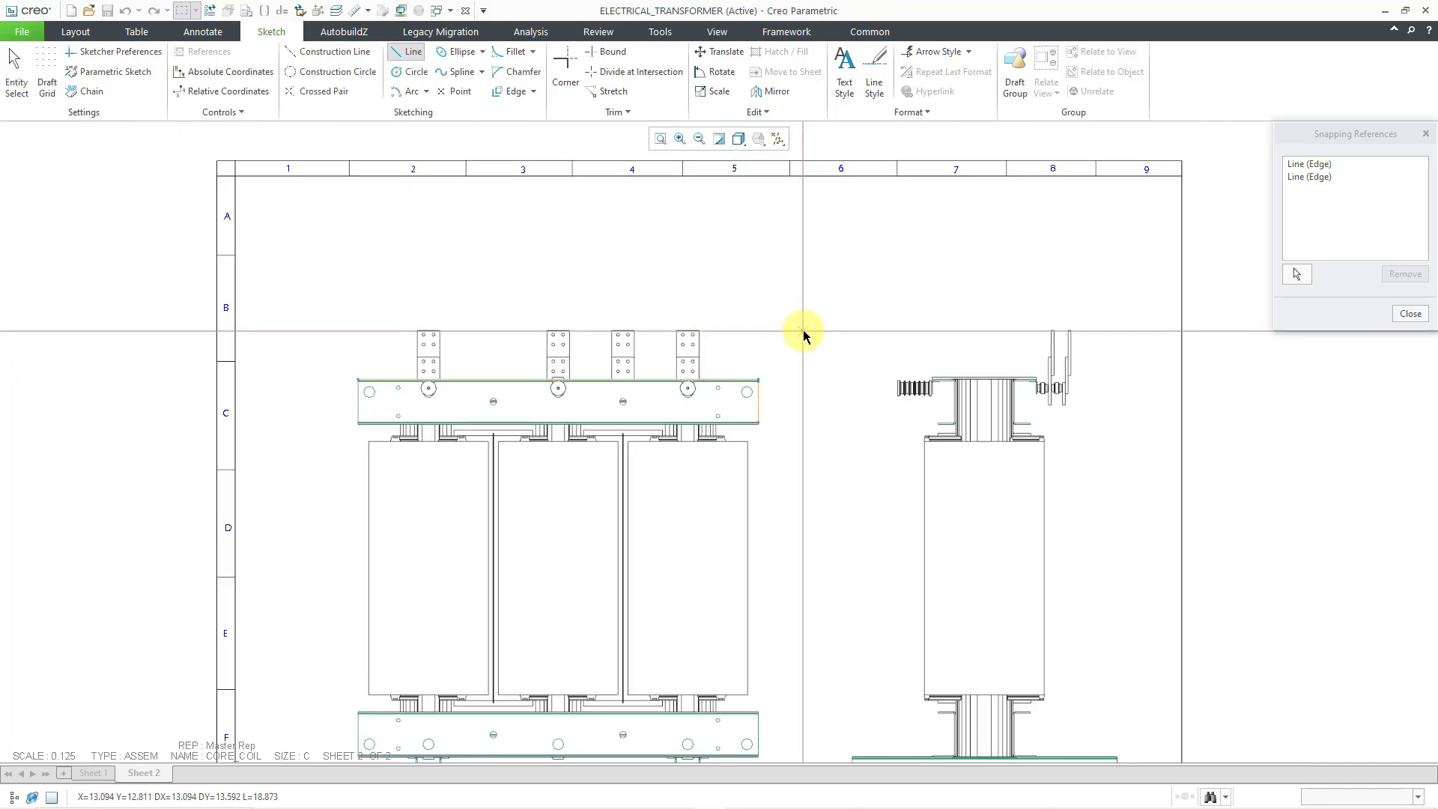
Draw a draft line from the top plate's top-right corner, finish it and clear the selection.
{"action": "left_click", "coordinate": [759, 379]}
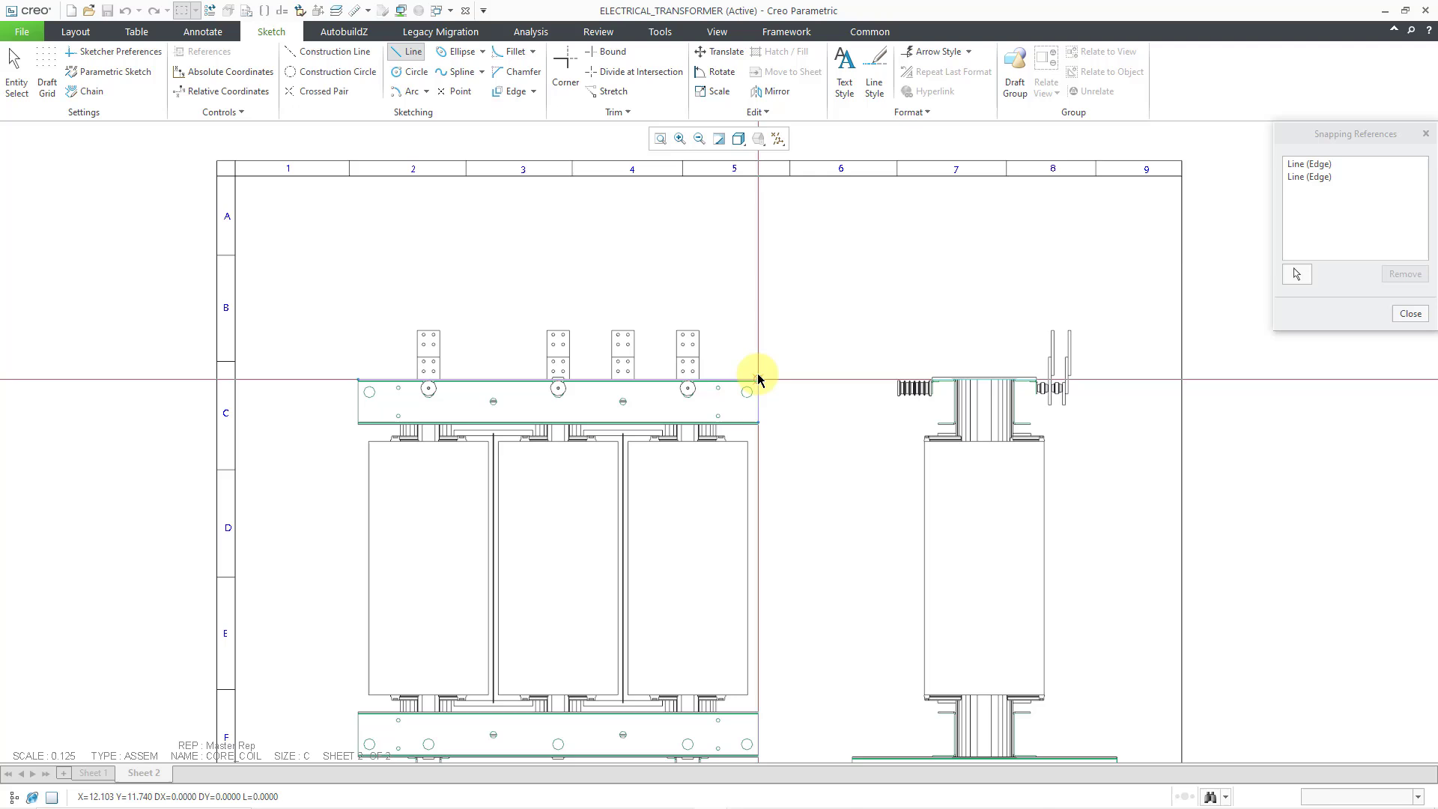
{"action": "left_click", "coordinate": [839, 304]}
{"action": "middle_click", "coordinate": [900, 299]}
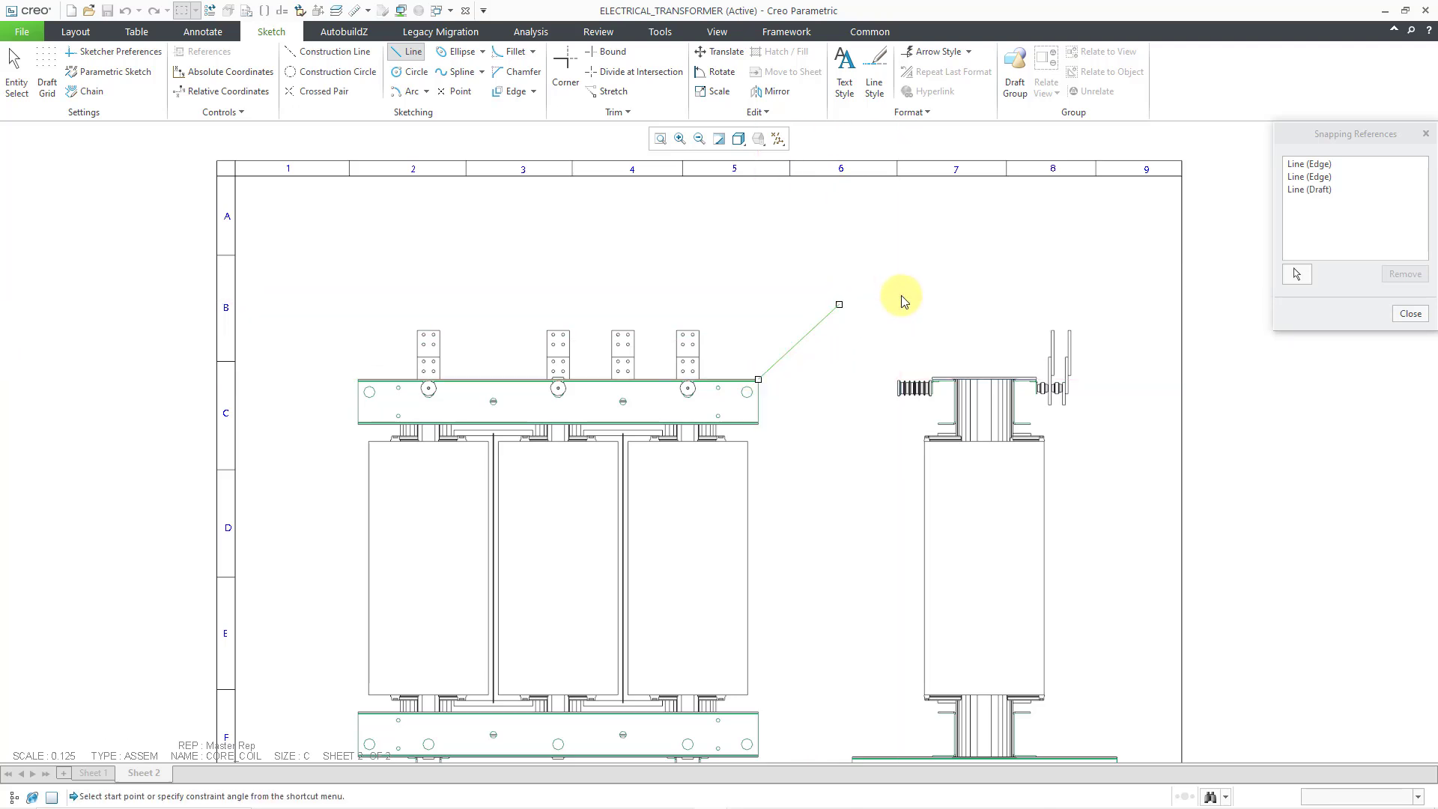
{"action": "middle_click", "coordinate": [902, 299]}
{"action": "left_click", "coordinate": [929, 311]}
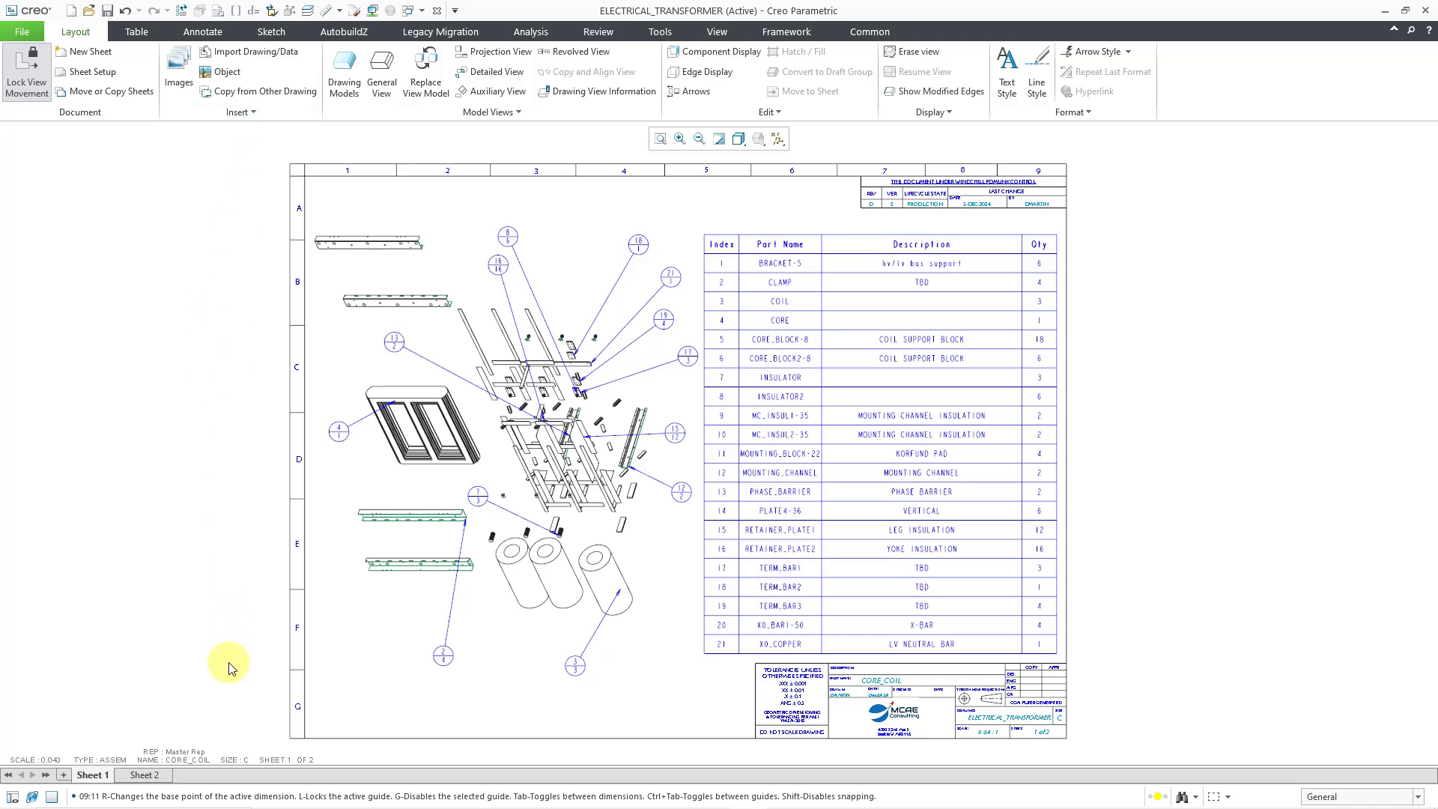
Return to Sheet 2 and bring up the newer sketching tools.
{"action": "left_click", "coordinate": [144, 774]}
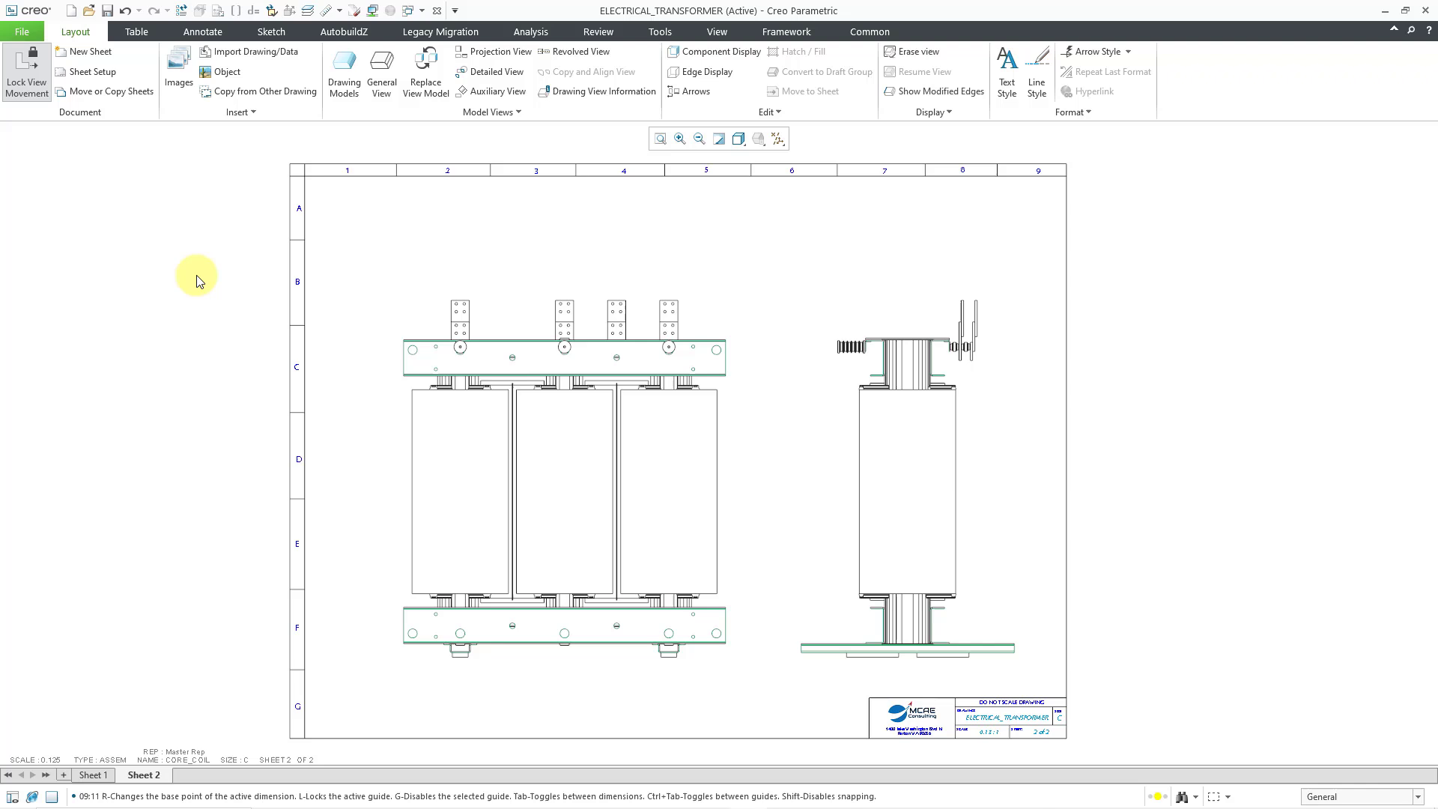
{"action": "left_click", "coordinate": [272, 31]}
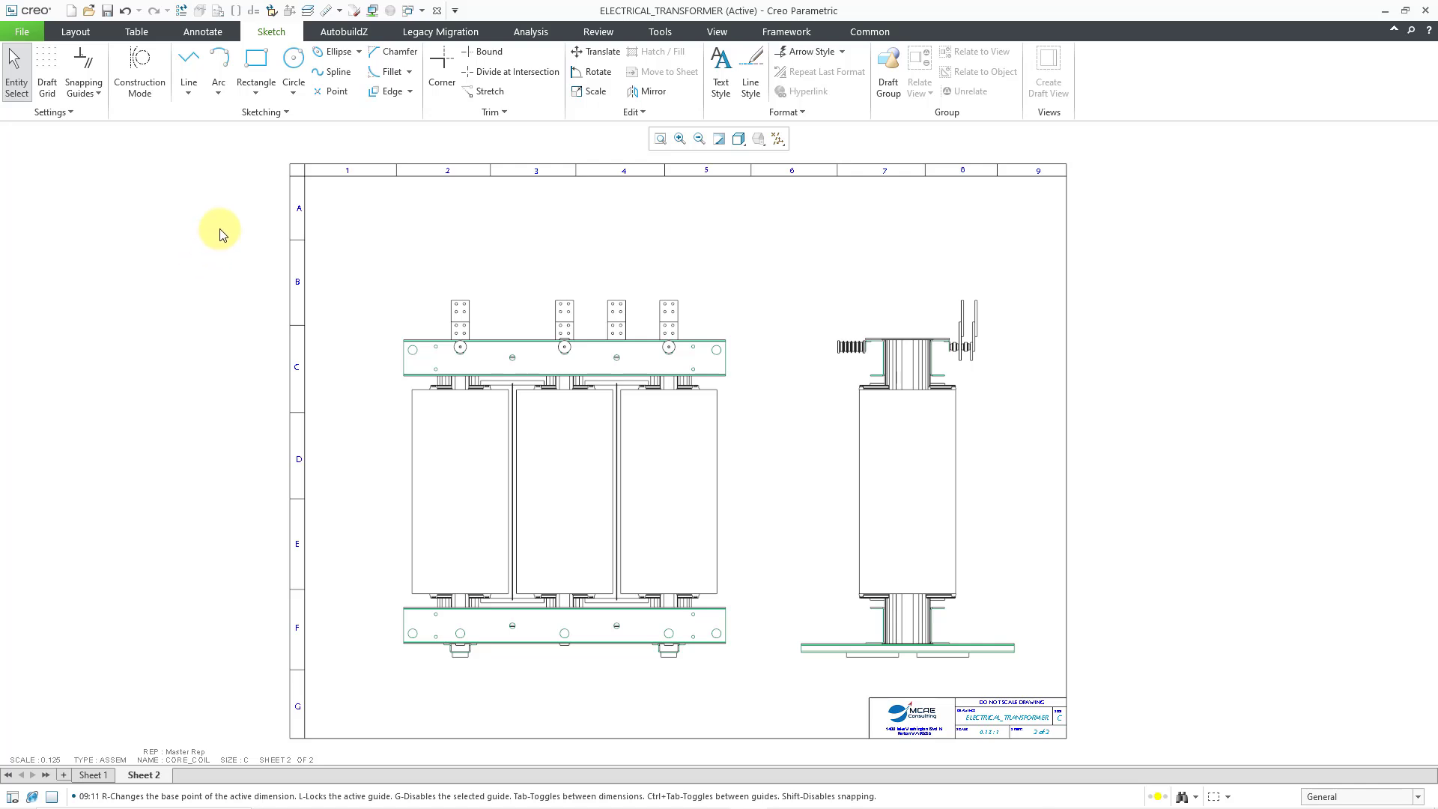
Start a line 1.000 right of the front view's top-right corner, at 0.000 vertical offset.
{"action": "left_click", "coordinate": [191, 60]}
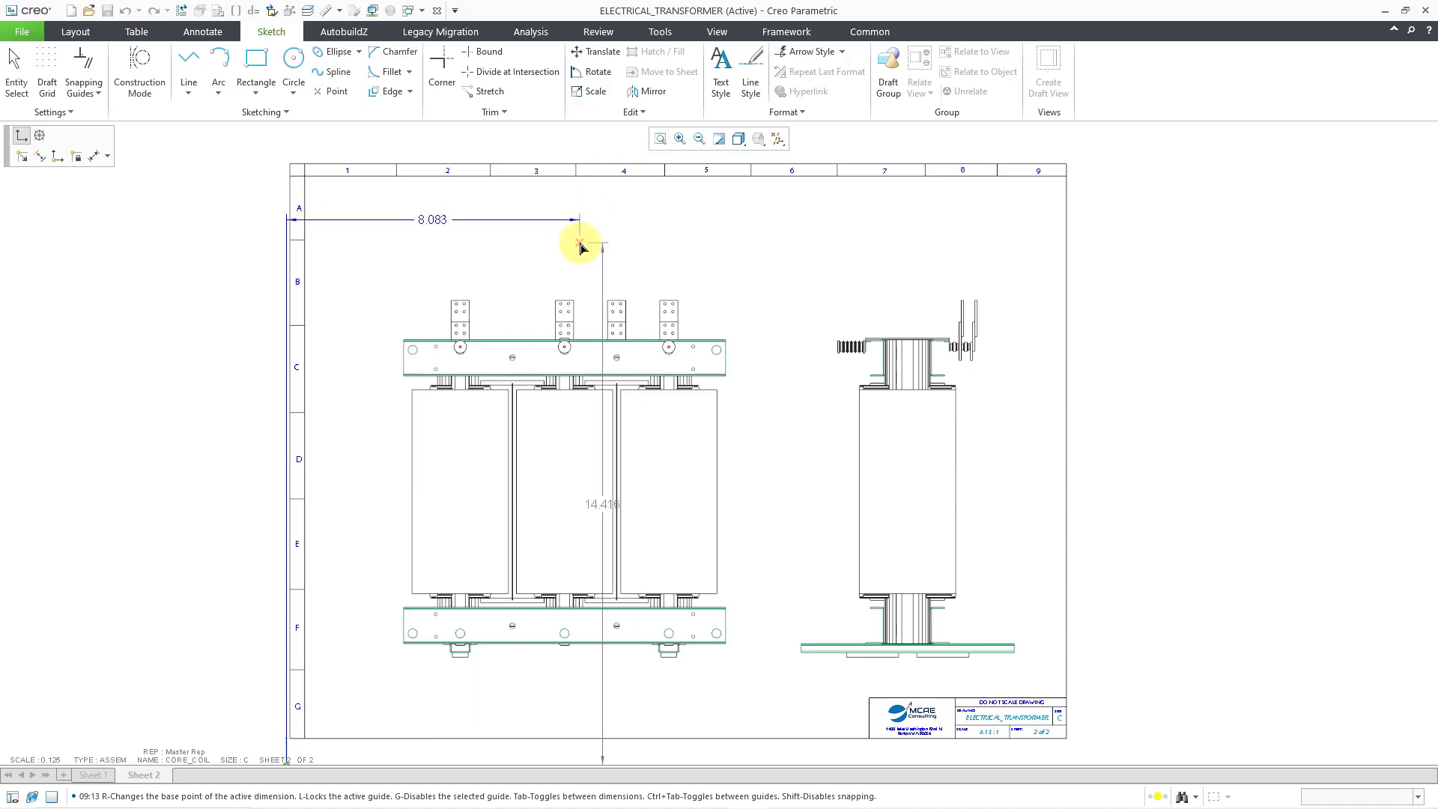
{"action": "scroll", "coordinate": [577, 241], "scroll_direction": "down", "scroll_amount": 1}
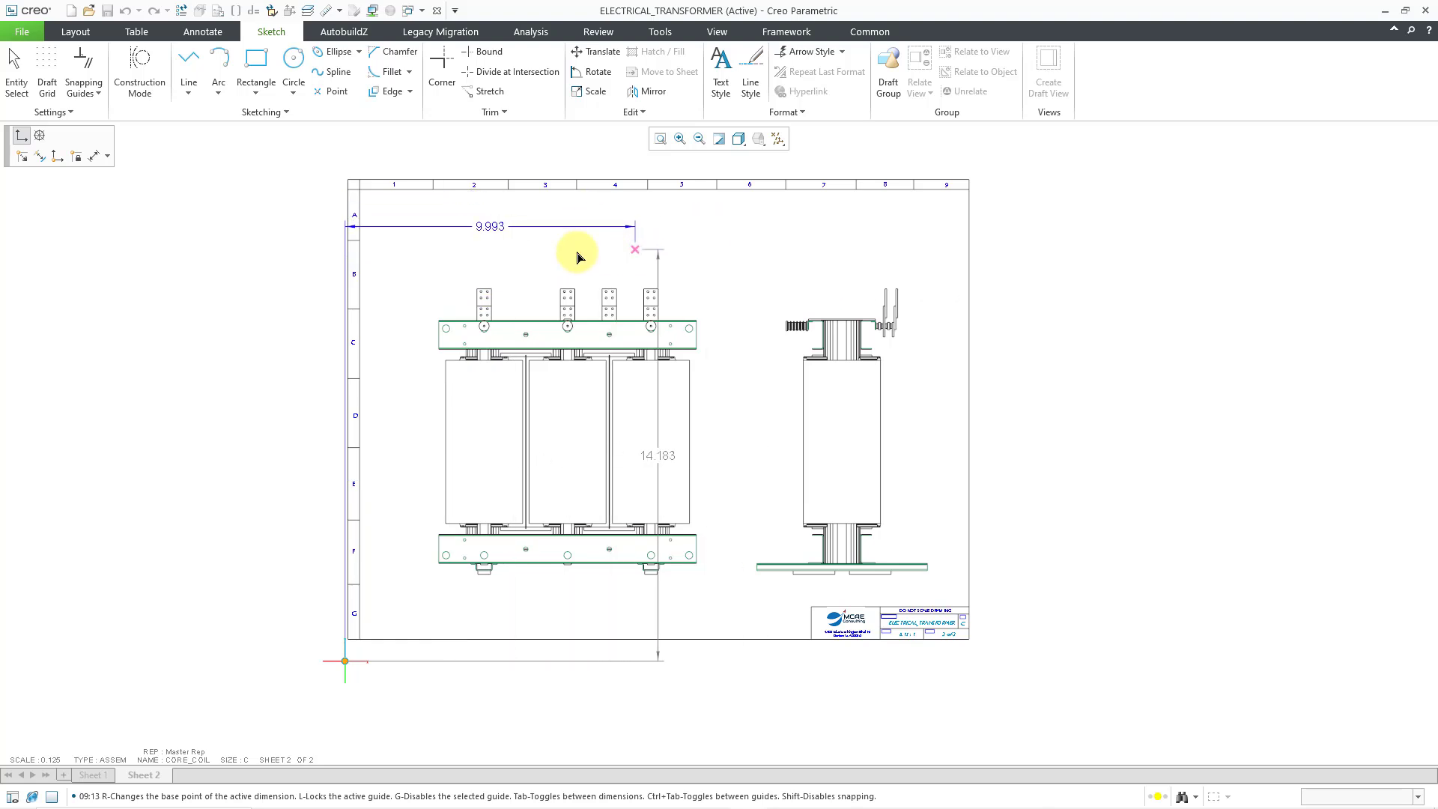
{"action": "left_click", "coordinate": [25, 163]}
{"action": "scroll", "coordinate": [719, 317], "scroll_direction": "up", "scroll_amount": 8}
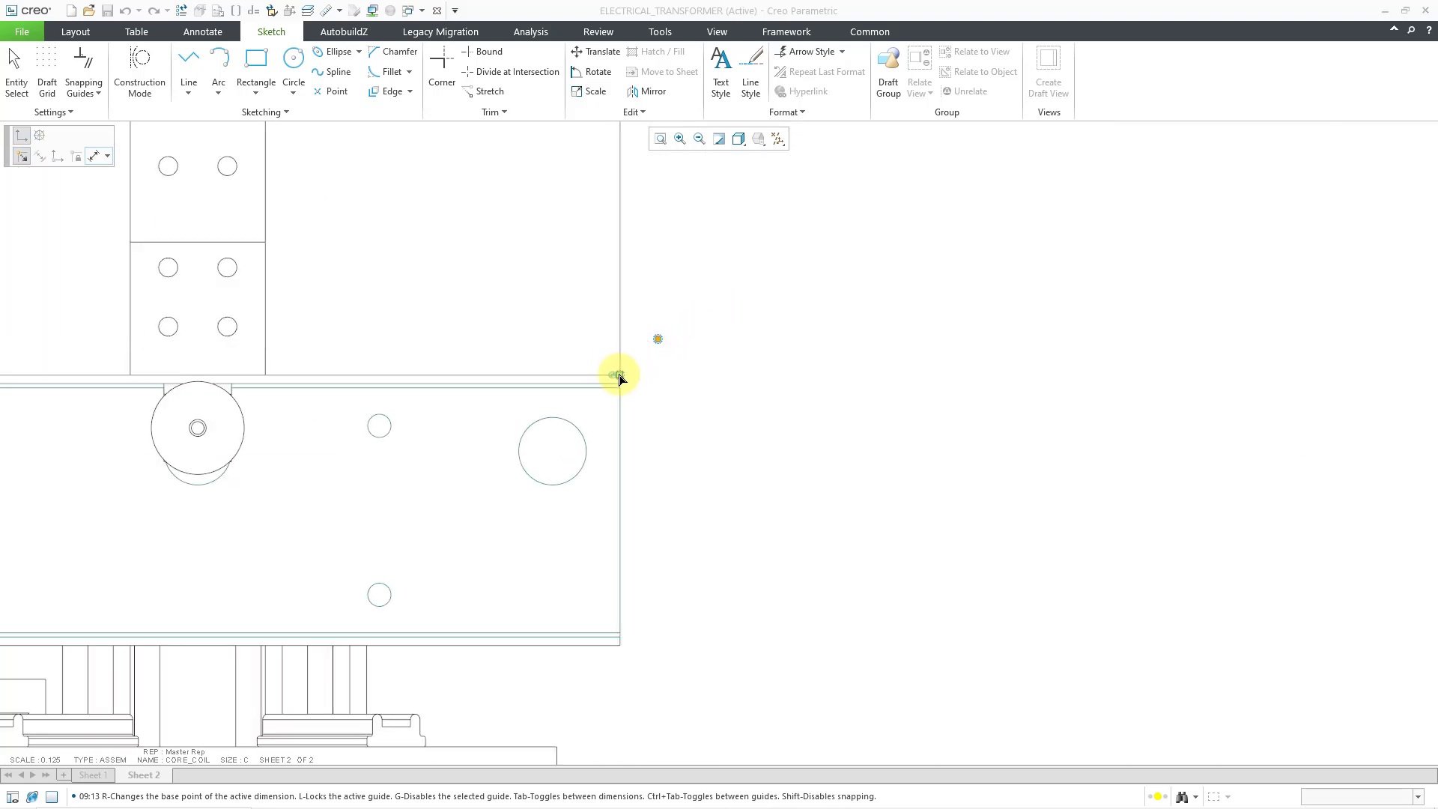
{"action": "scroll", "coordinate": [651, 359], "scroll_direction": "down", "scroll_amount": 5}
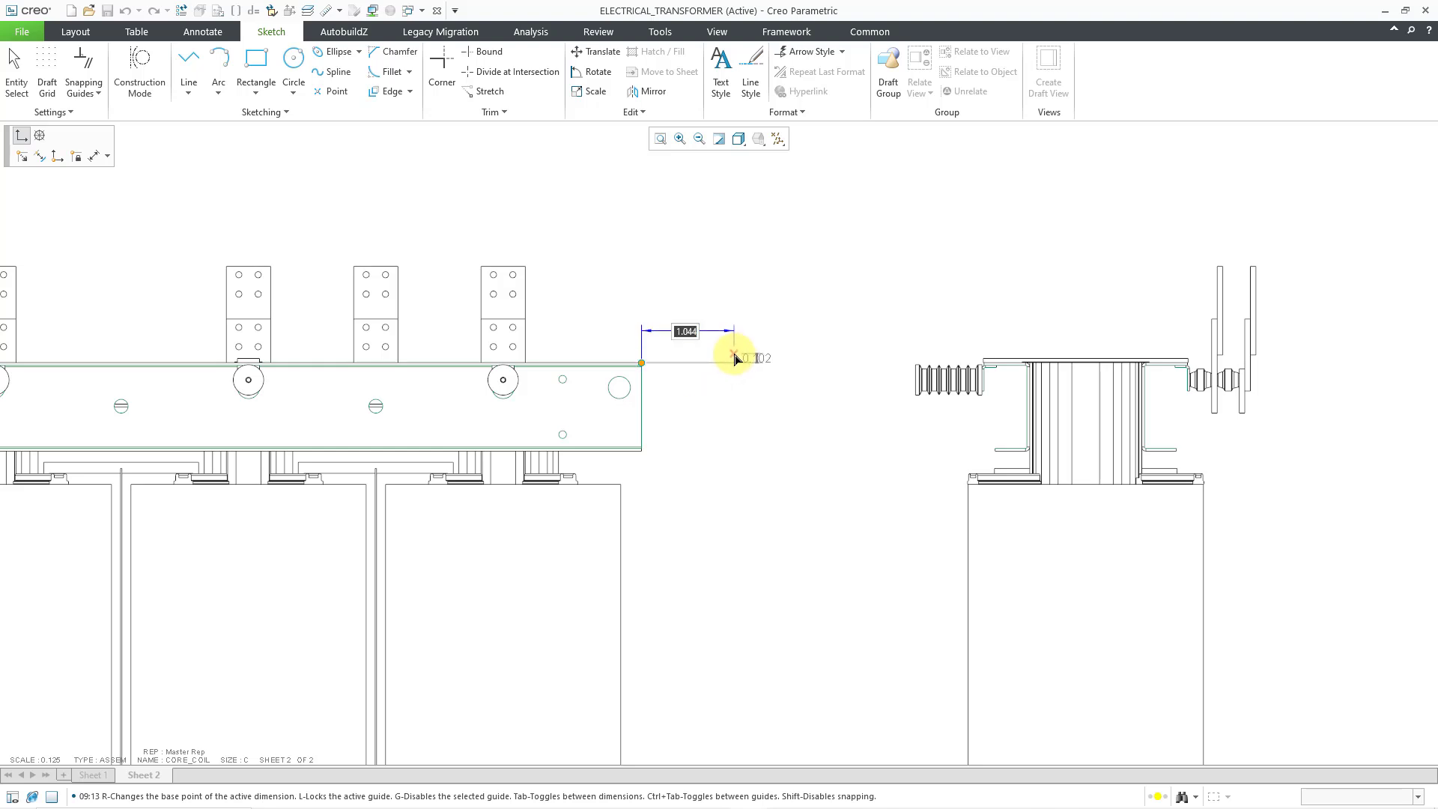
{"action": "type", "text": "1"}
{"action": "key", "text": "Tab"}
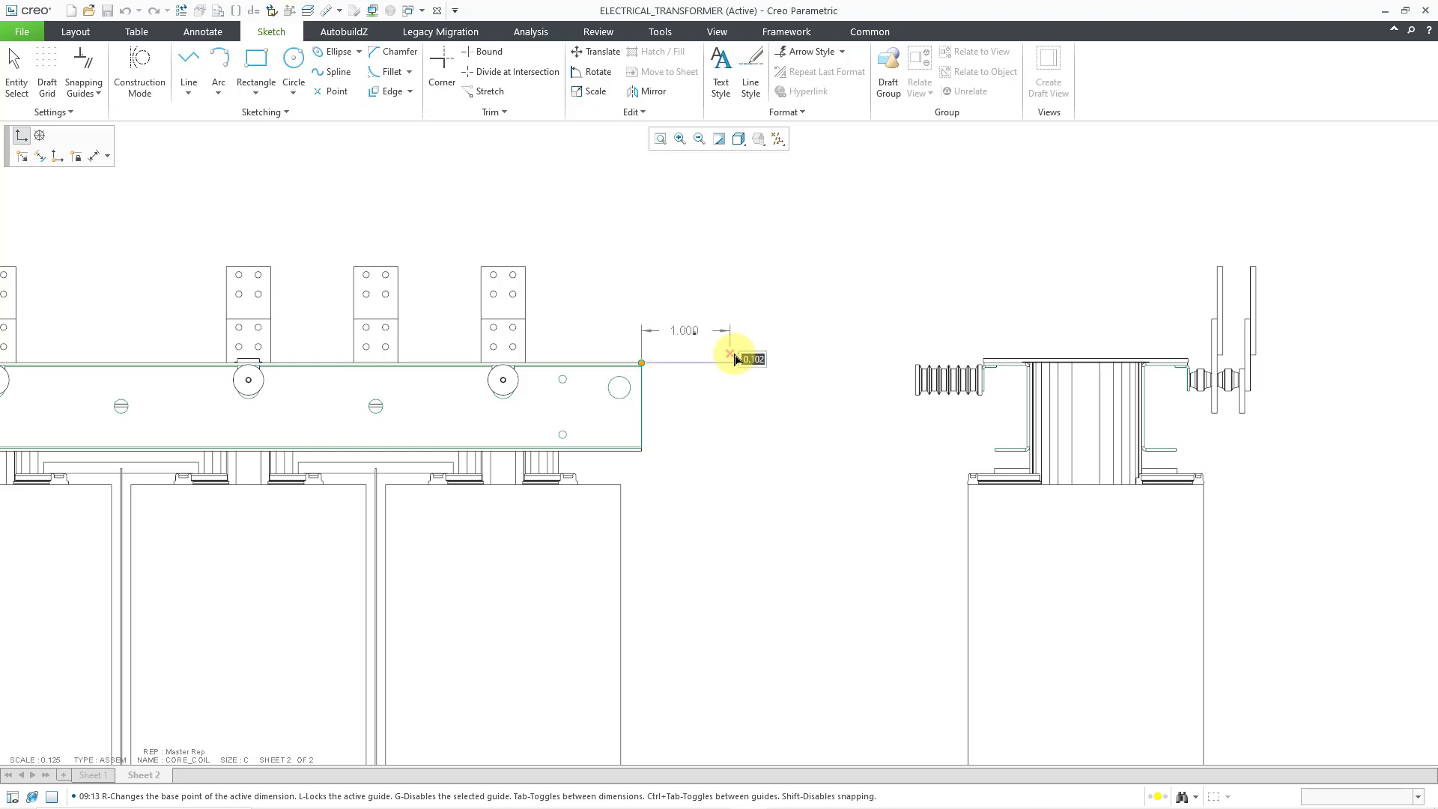
{"action": "type", "text": "0"}
{"action": "key", "text": "Tab"}
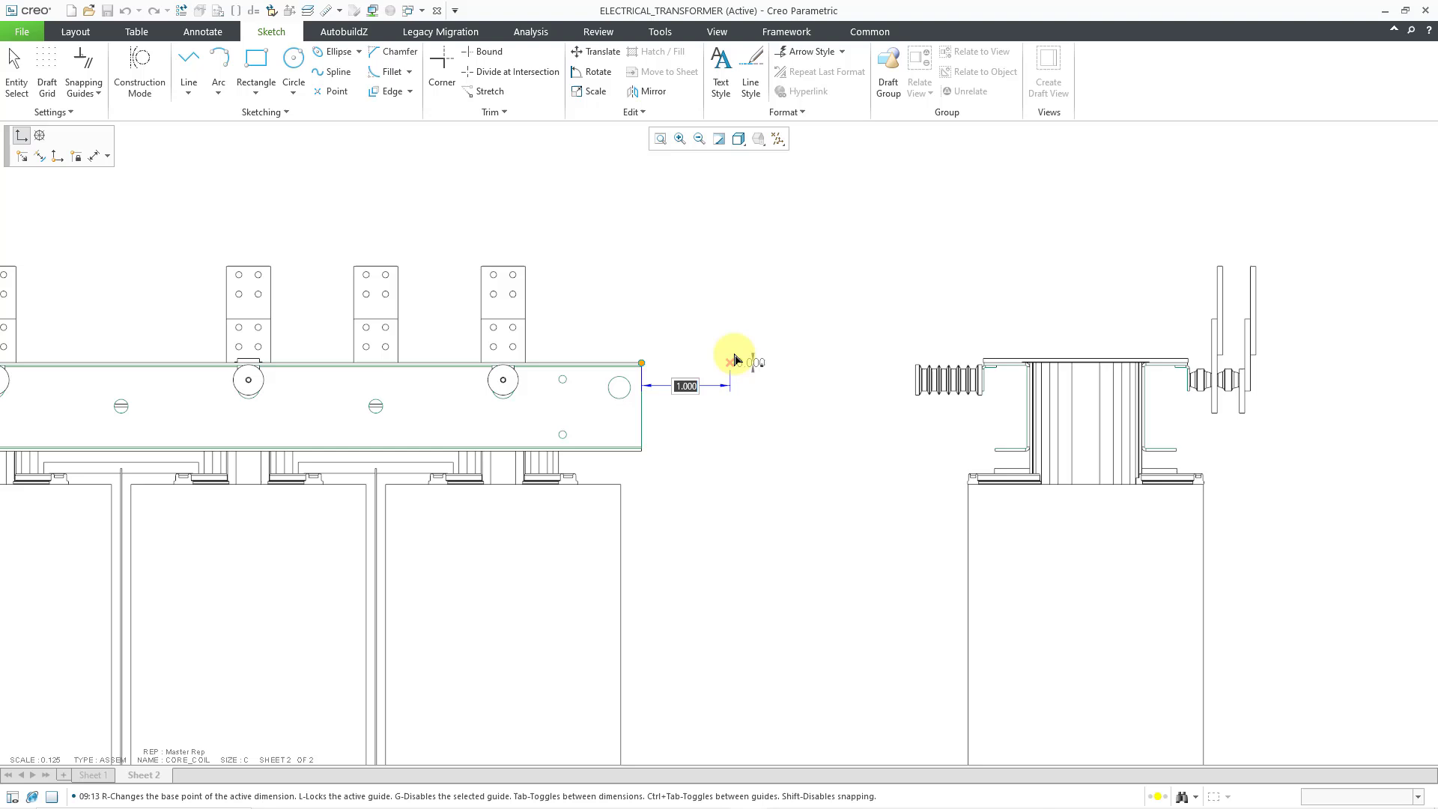
{"action": "left_click", "coordinate": [735, 360]}
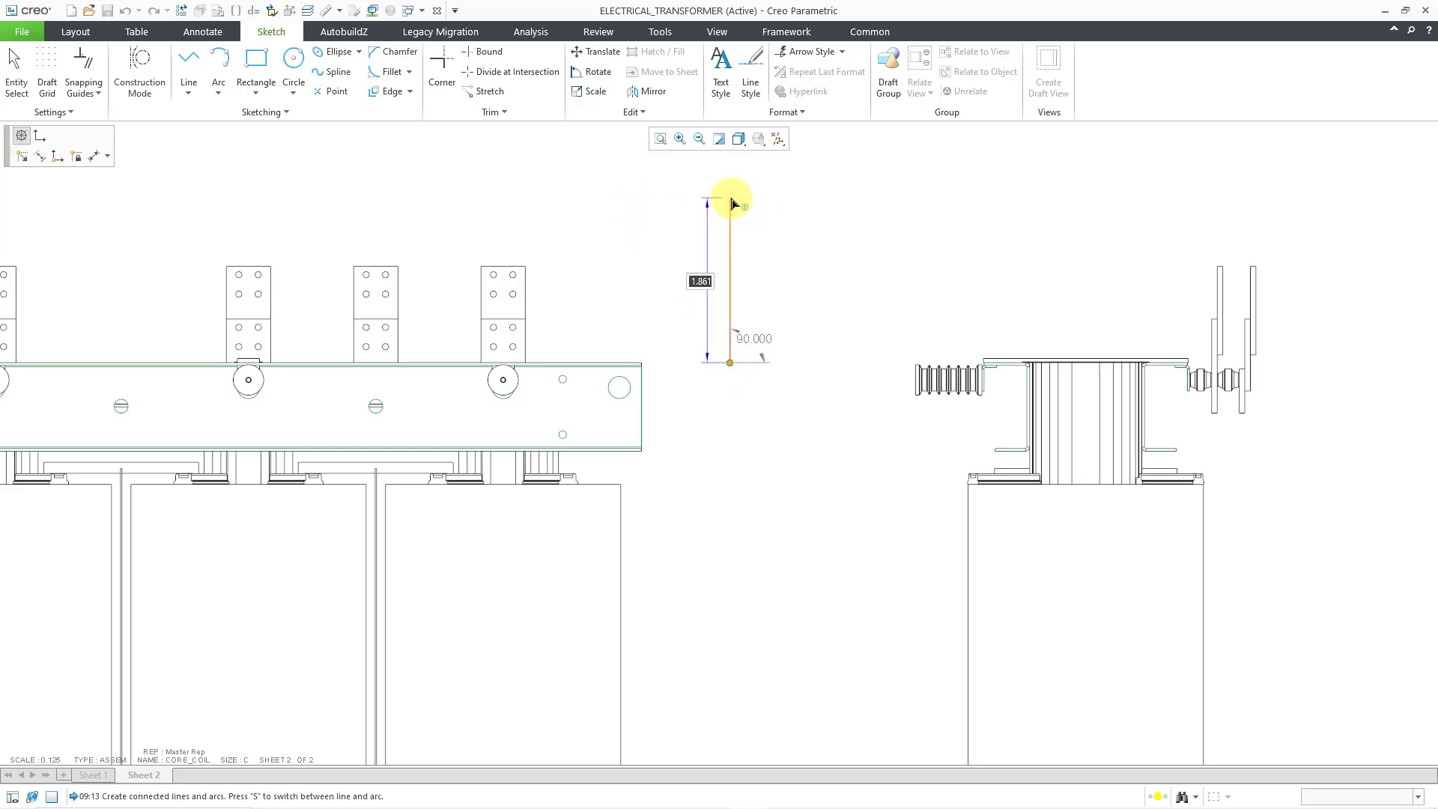
Make the line 2.000 long at a 90° angle so it stands vertical.
{"action": "type", "text": "2"}
{"action": "key", "text": "Tab"}
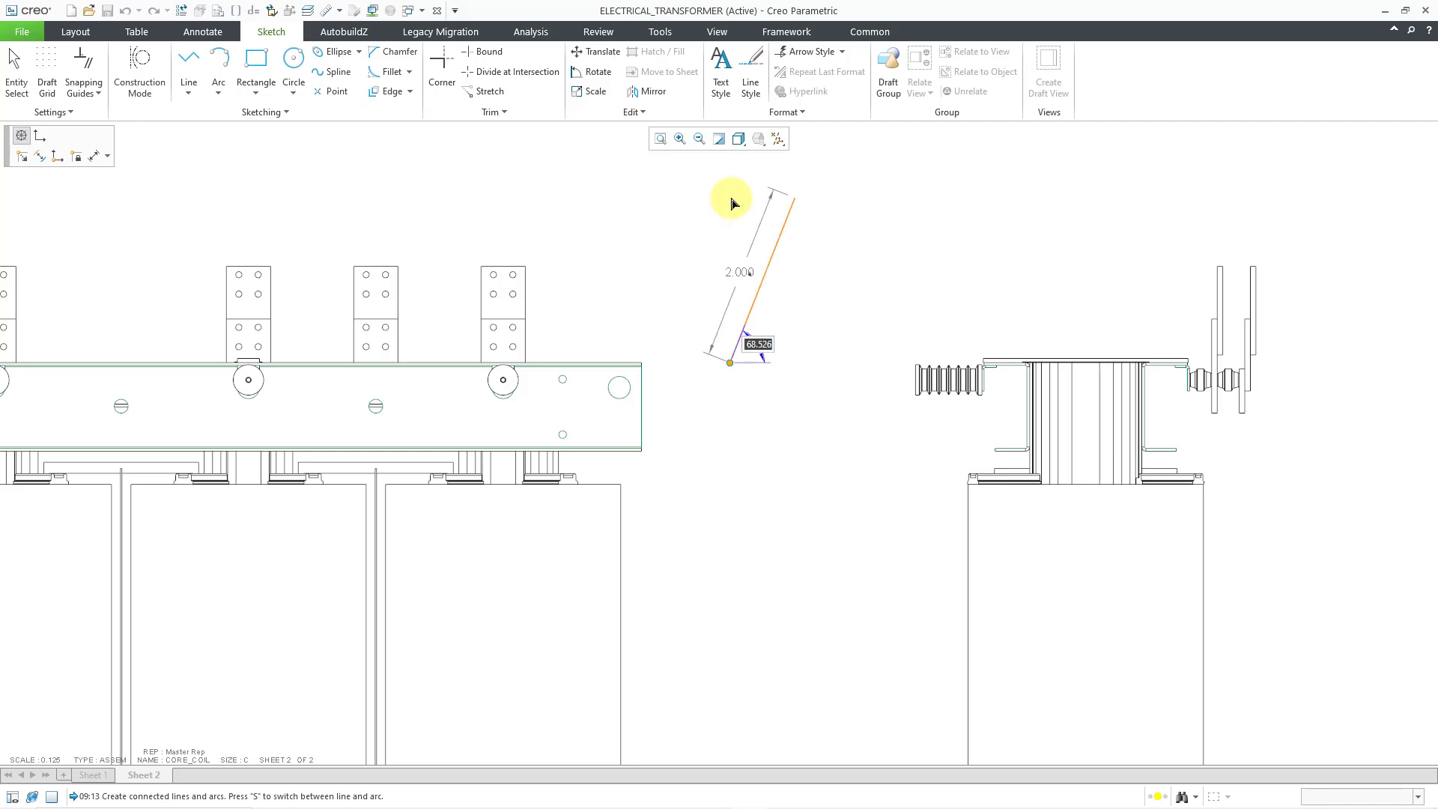
{"action": "type", "text": "90"}
{"action": "key", "text": "Tab"}
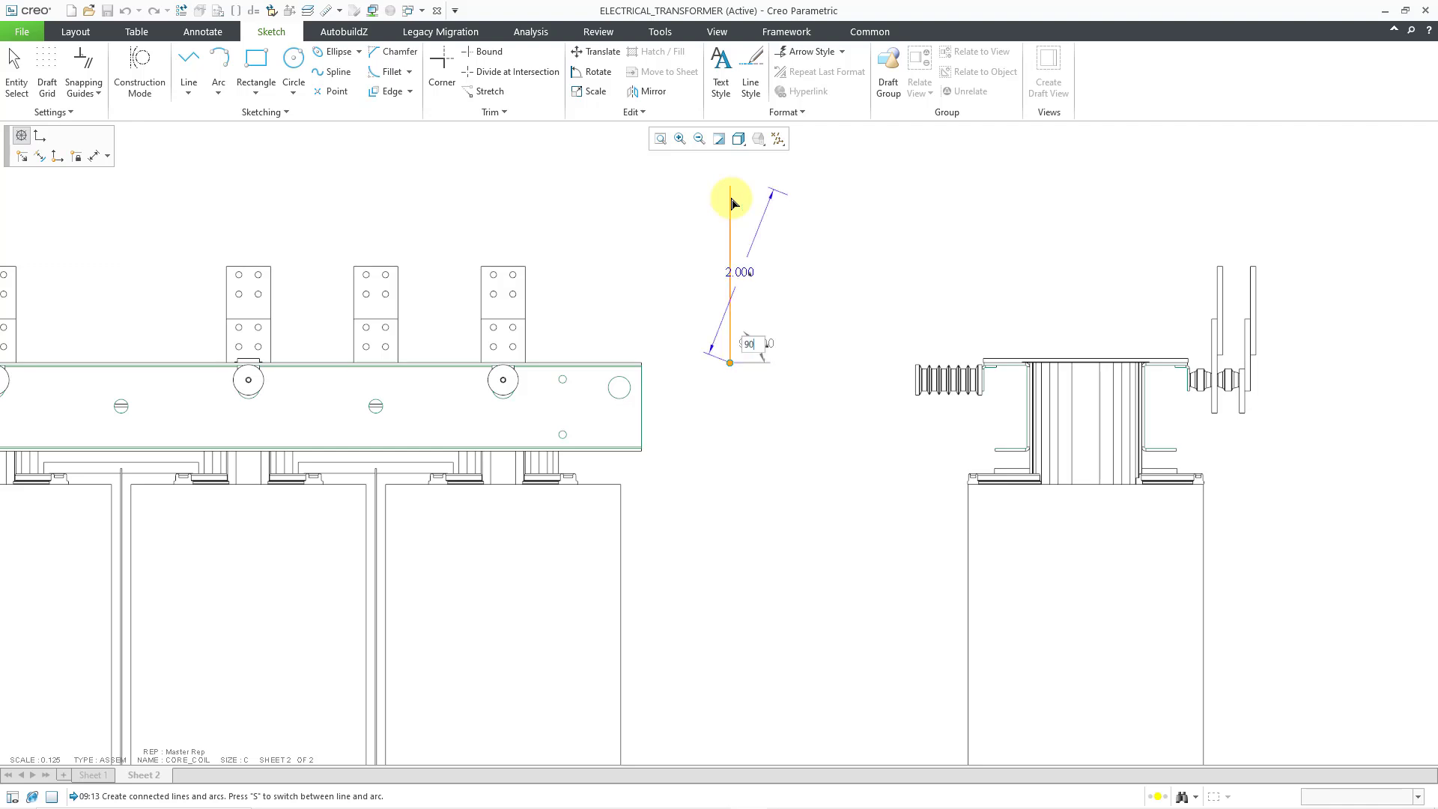
{"action": "left_click", "coordinate": [733, 199]}
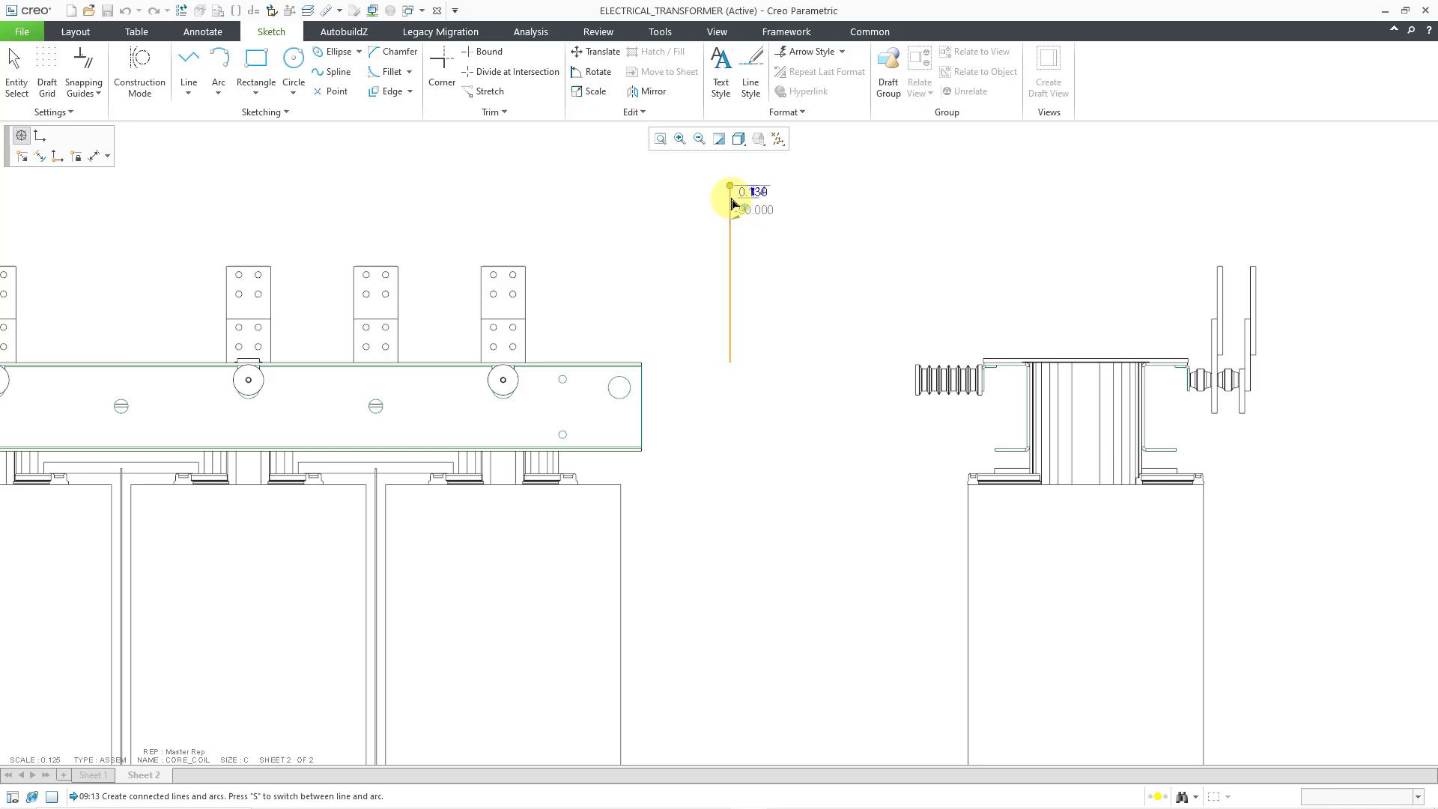
Exit the Line tool, keeping only the single vertical segment above the front view.
{"action": "scroll", "coordinate": [598, 251], "scroll_direction": "up", "scroll_amount": 1}
{"action": "middle_click", "coordinate": [599, 248]}
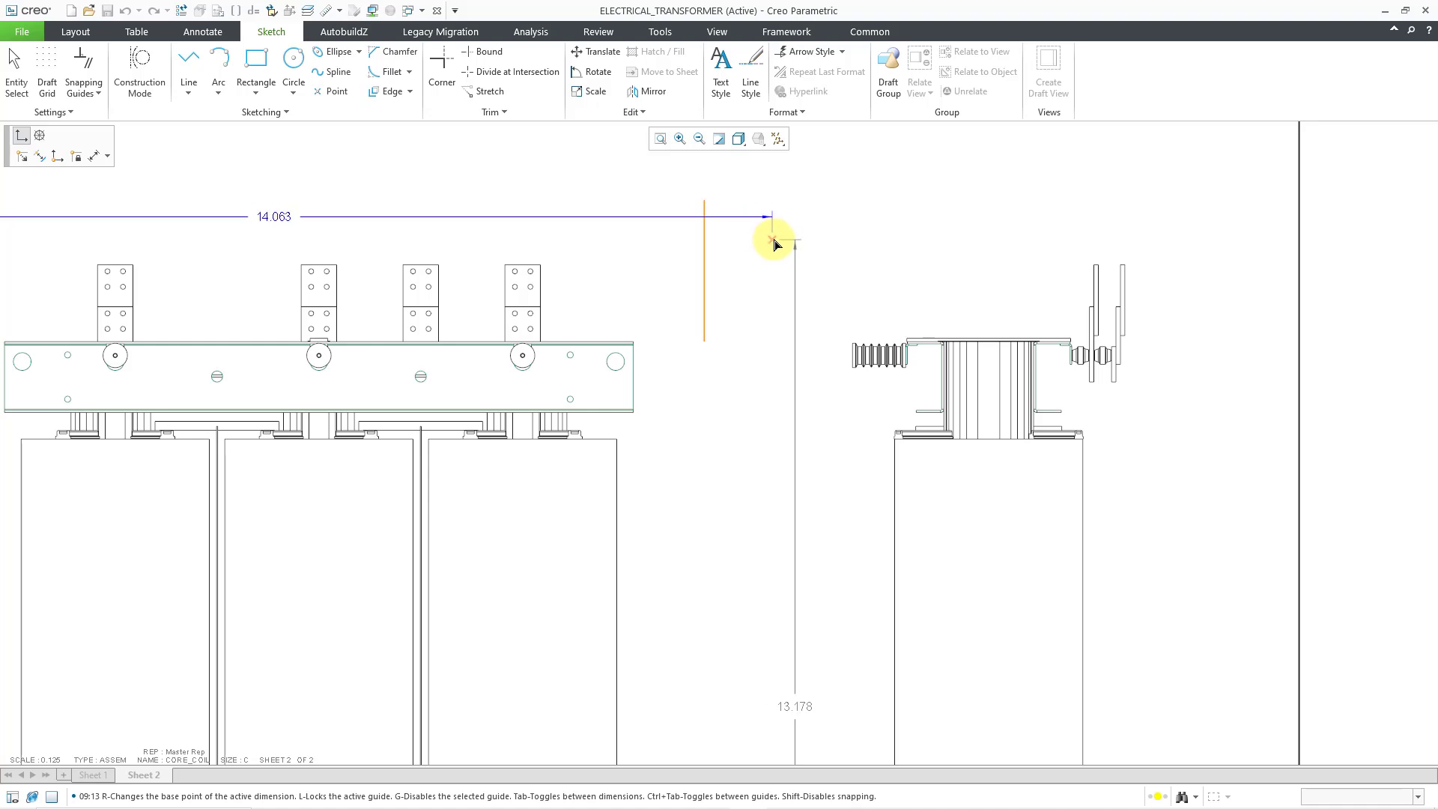
{"action": "middle_click", "coordinate": [768, 221]}
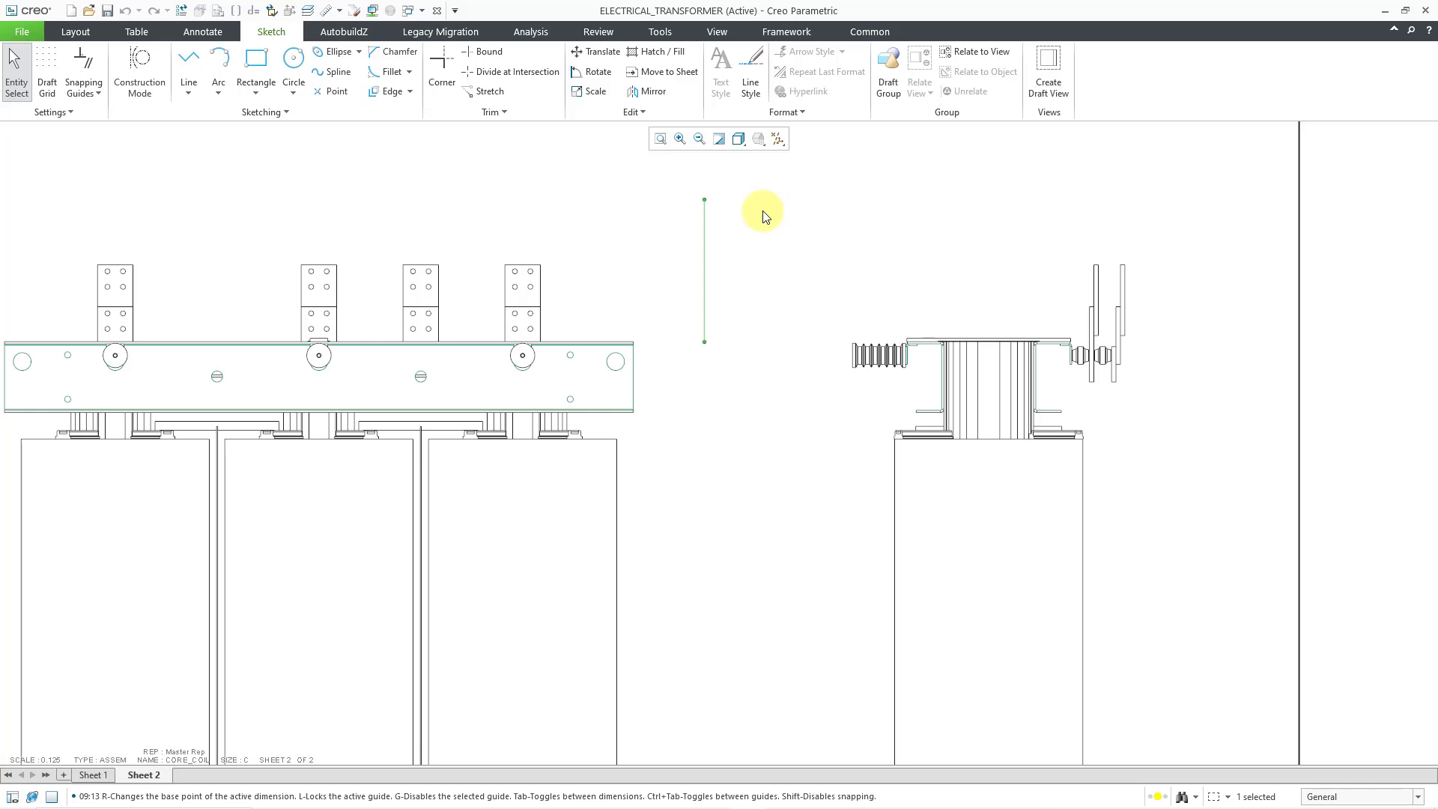
Deselect the vertical line and turn on Legacy Sketch from the Tools menu.
{"action": "left_click", "coordinate": [776, 227]}
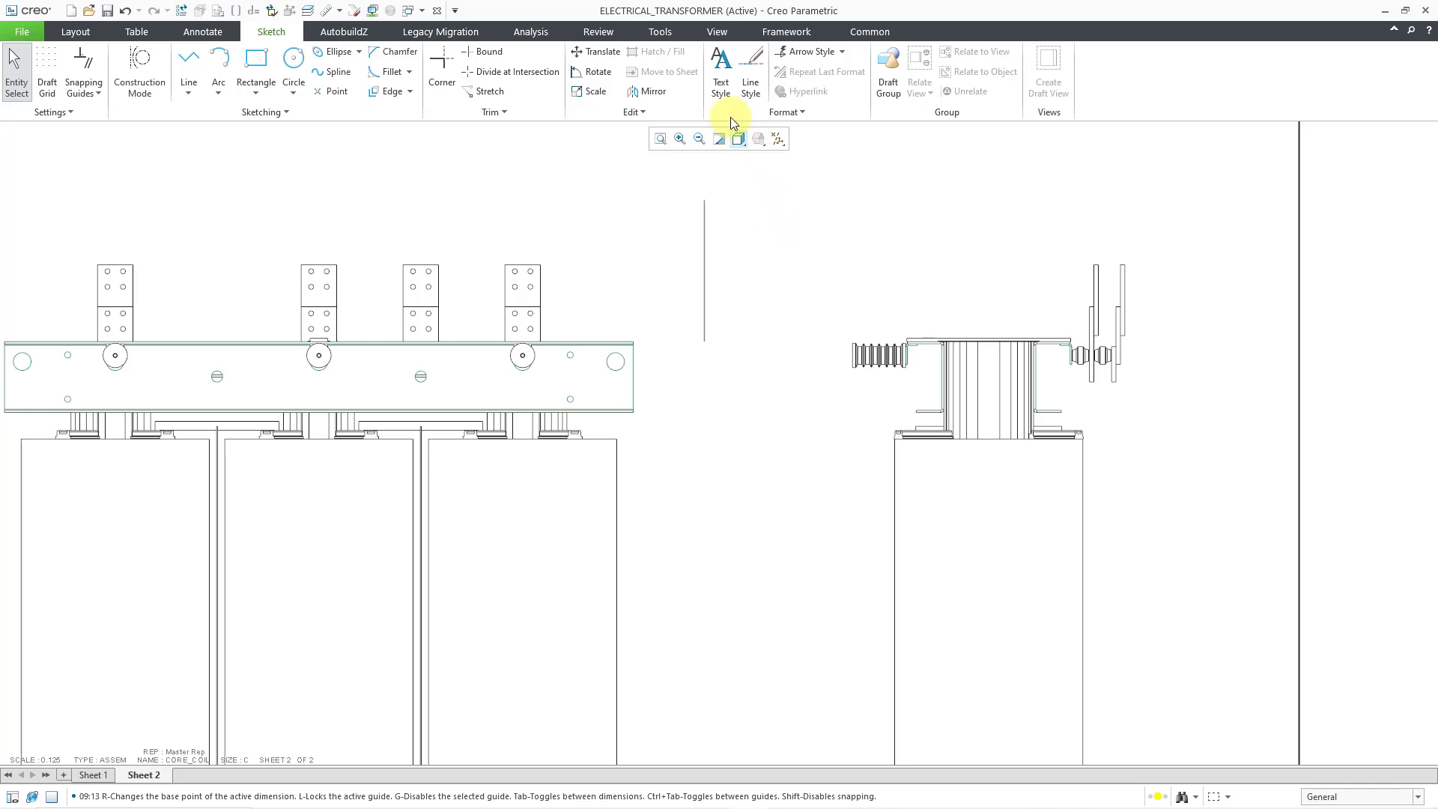
{"action": "left_click", "coordinate": [656, 31]}
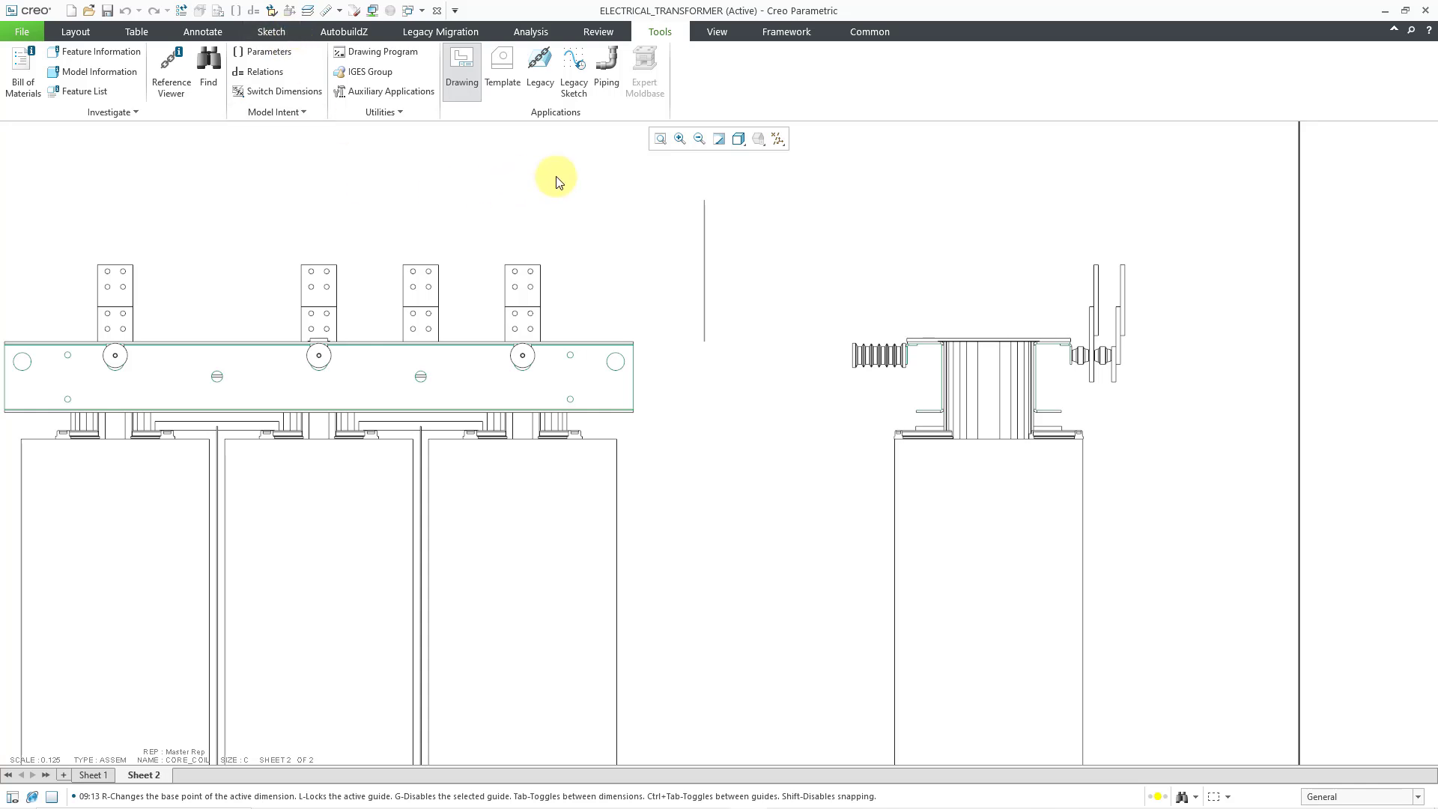
{"action": "left_click", "coordinate": [566, 100]}
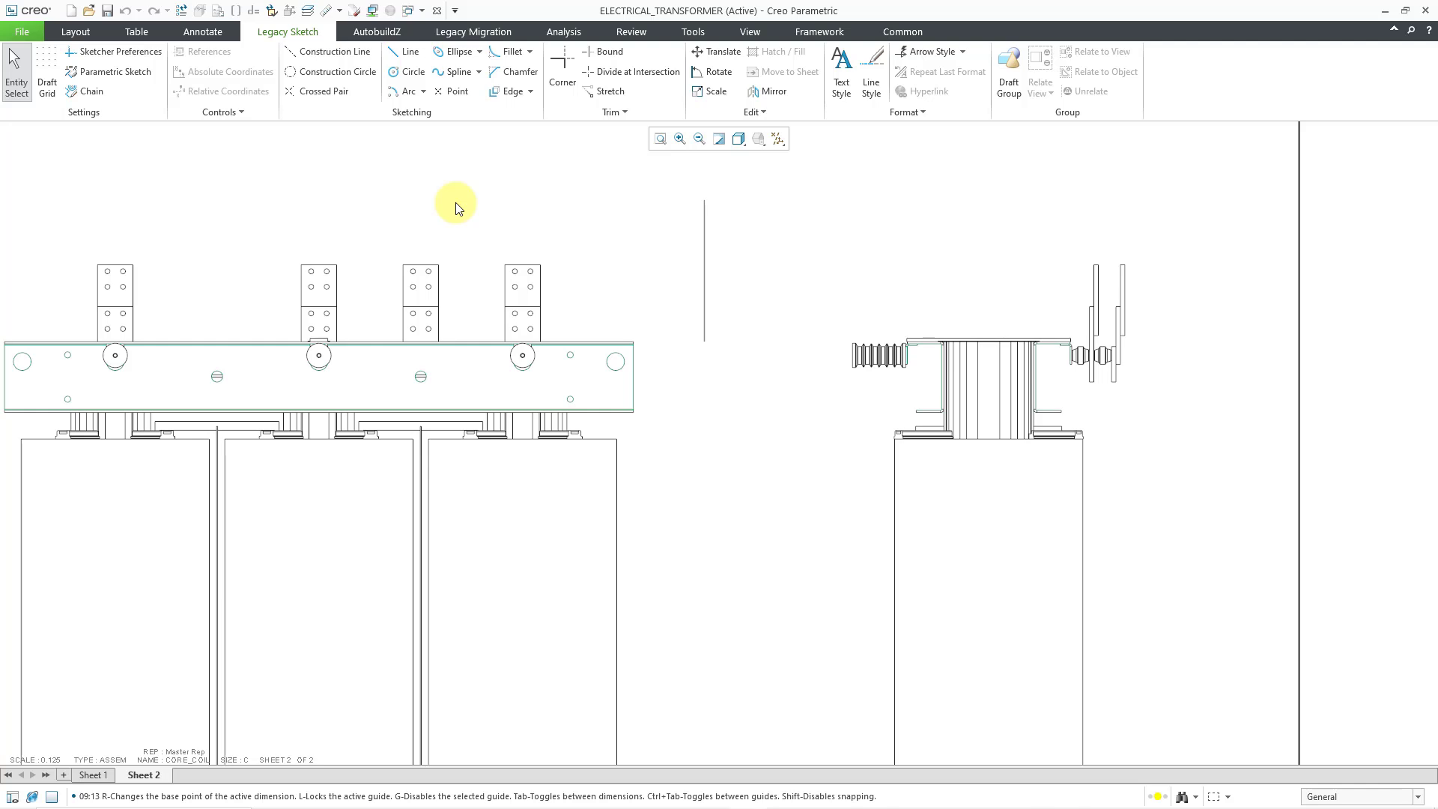
Try the legacy Line tool, close Snapping References, then switch Legacy Sketch off.
{"action": "left_click", "coordinate": [407, 52]}
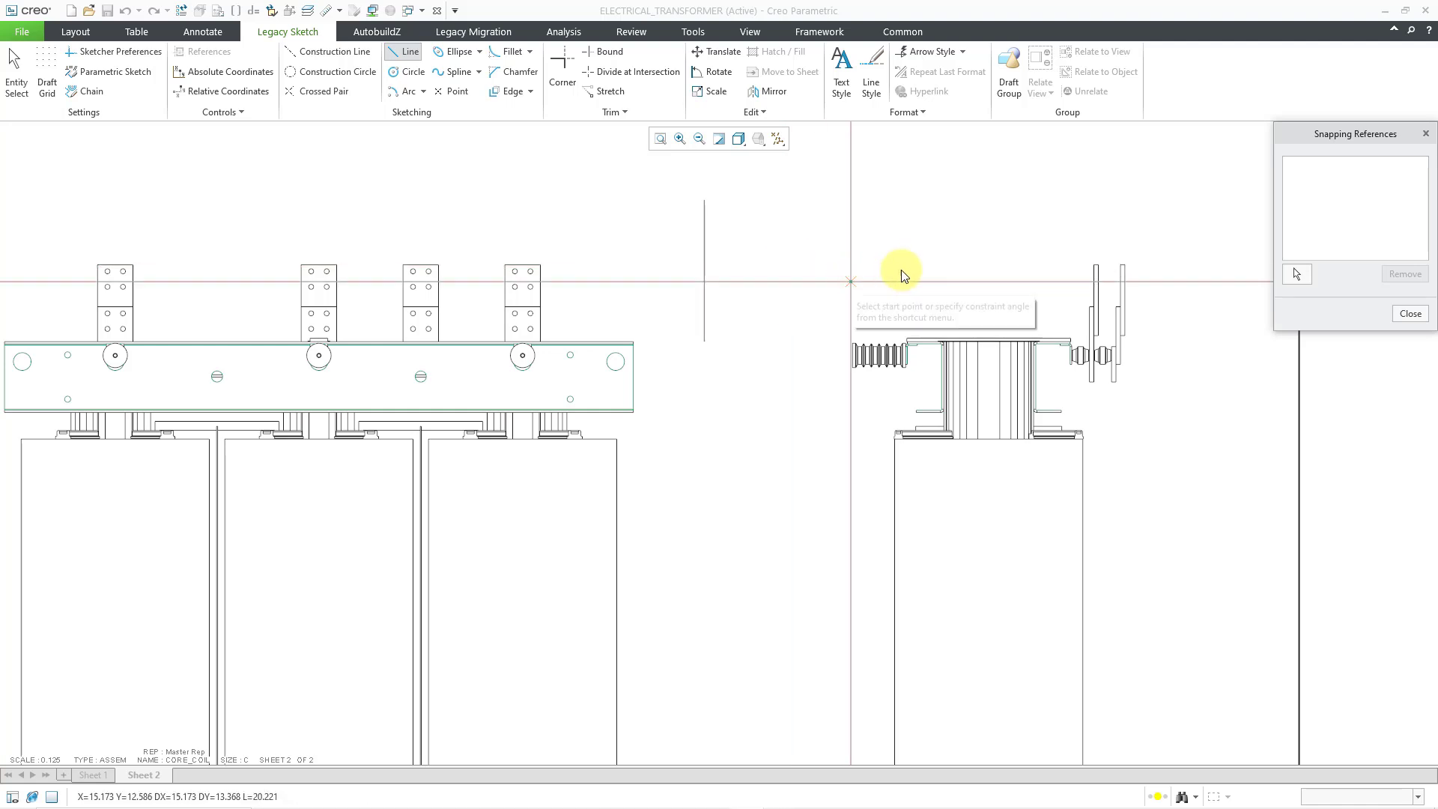
{"action": "left_click", "coordinate": [1411, 313]}
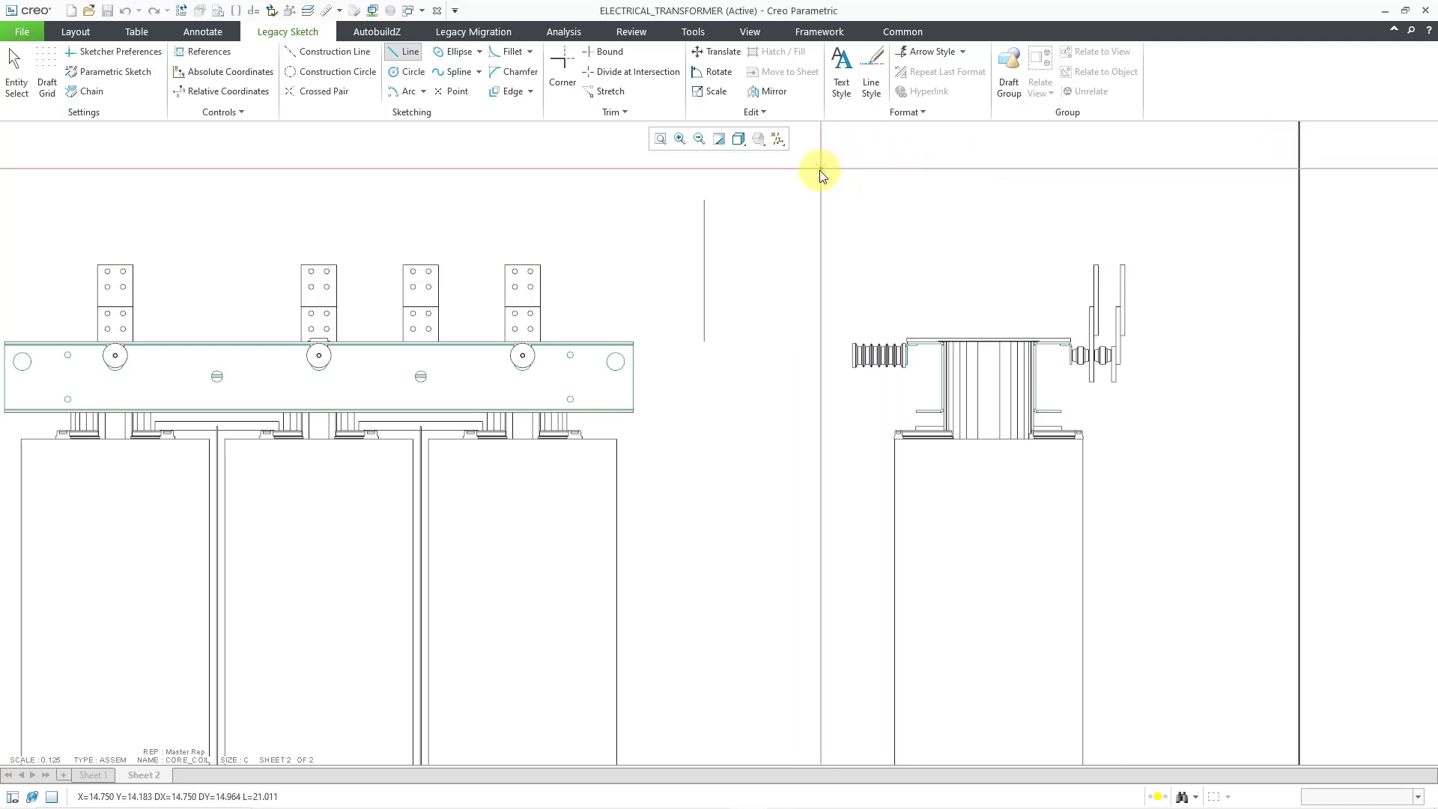
{"action": "left_click", "coordinate": [701, 33]}
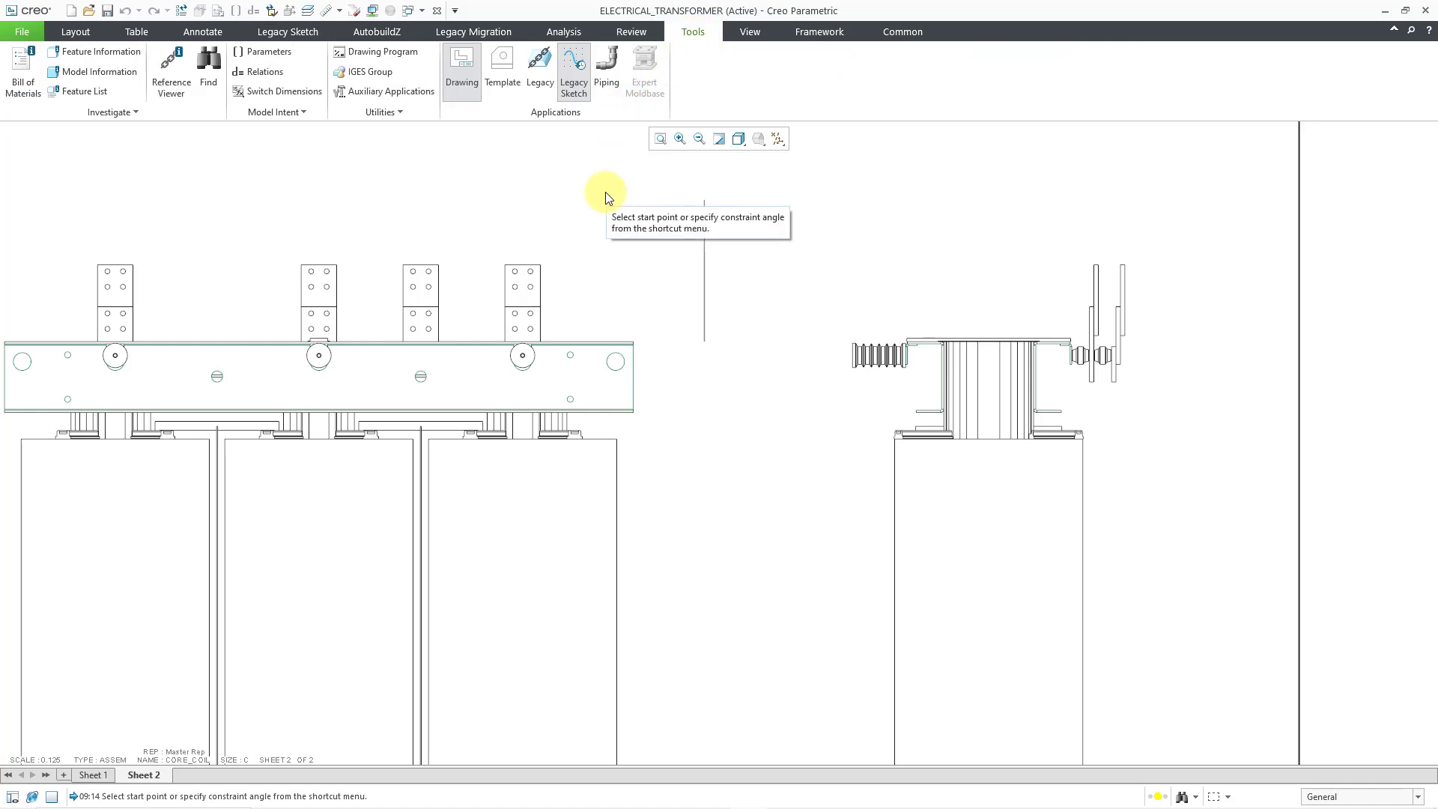
{"action": "left_click", "coordinate": [577, 95]}
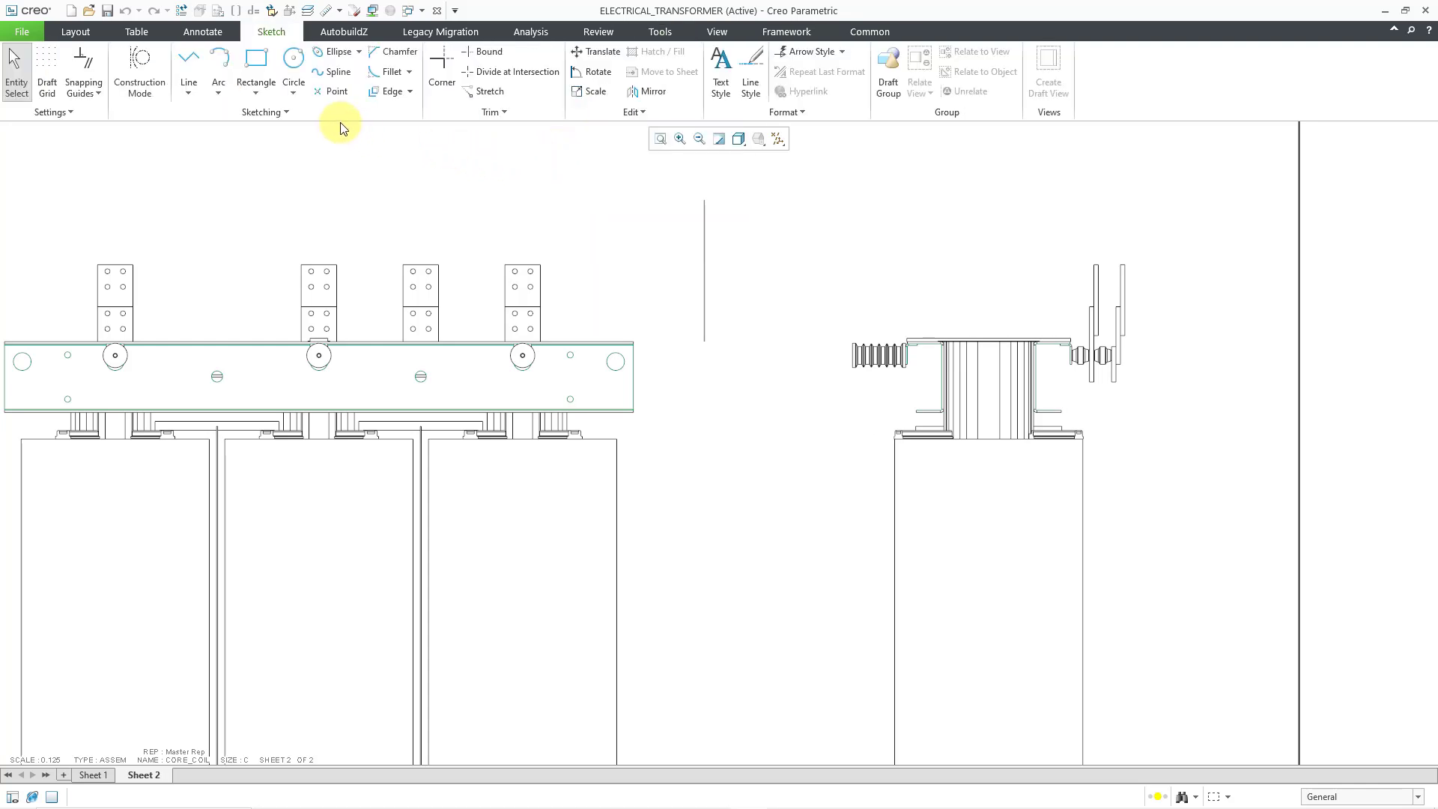